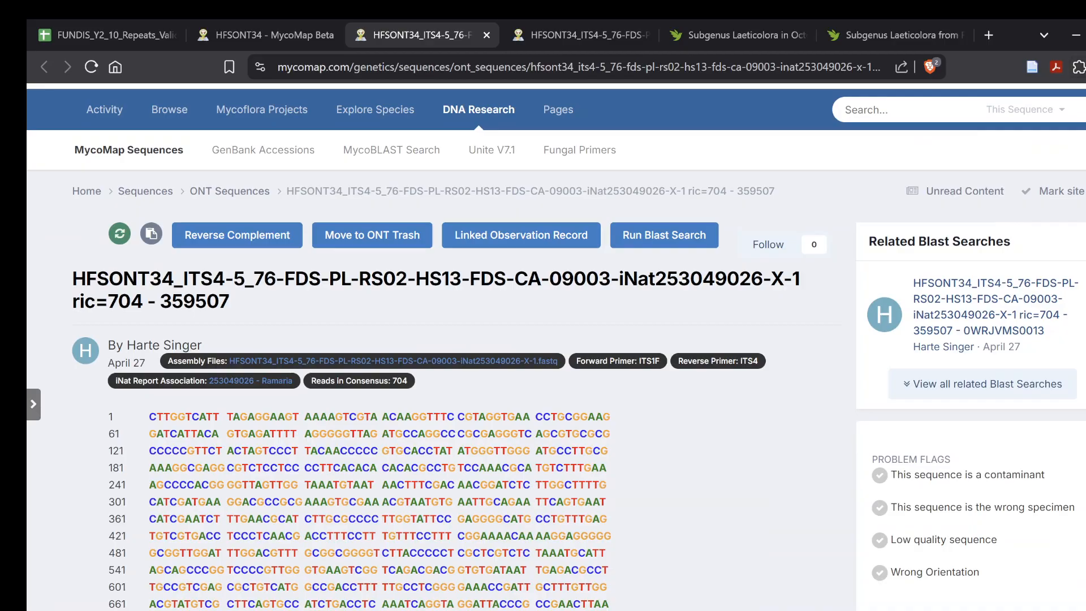
- Open the downloaded iNat253049026 FASTQ file in UGENE, joining its sequences into an alignment in the multiple alignment viewer, and postpone the update
left_click(918, 139)
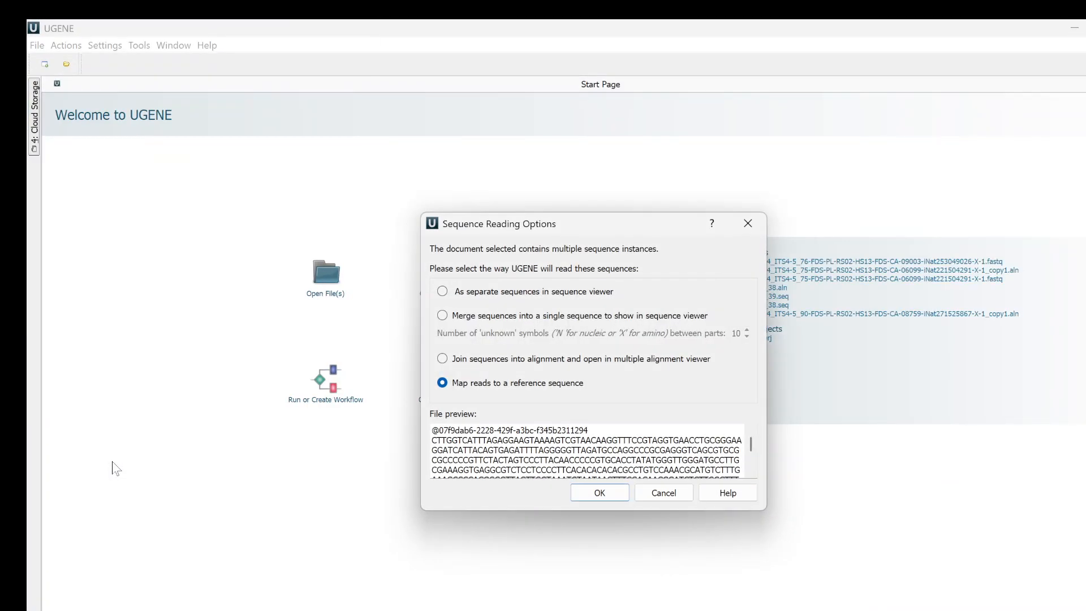
left_click(442, 359)
left_click(599, 492)
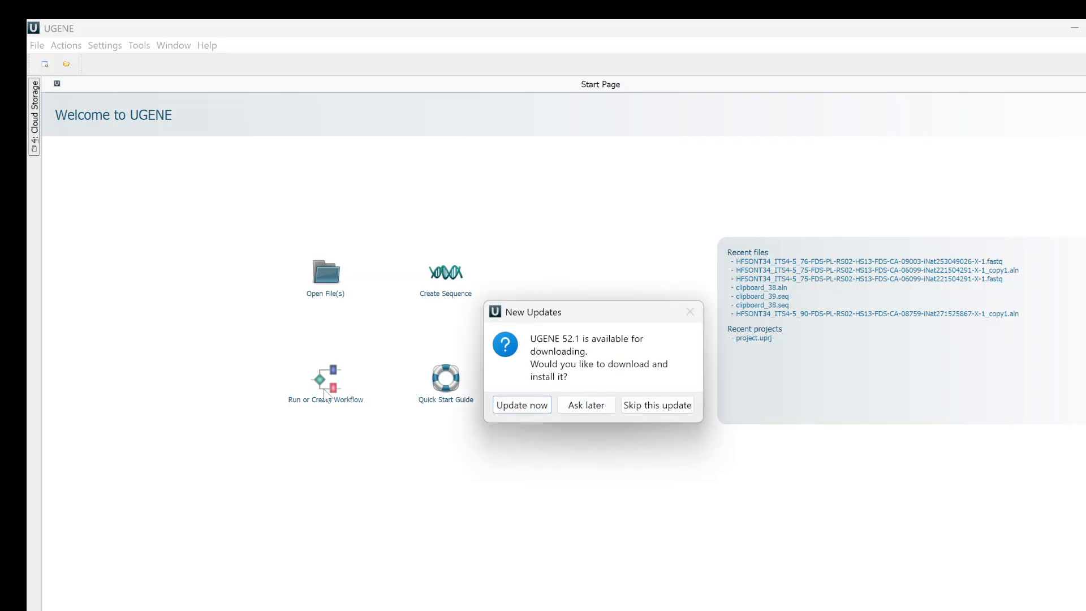
left_click(590, 410)
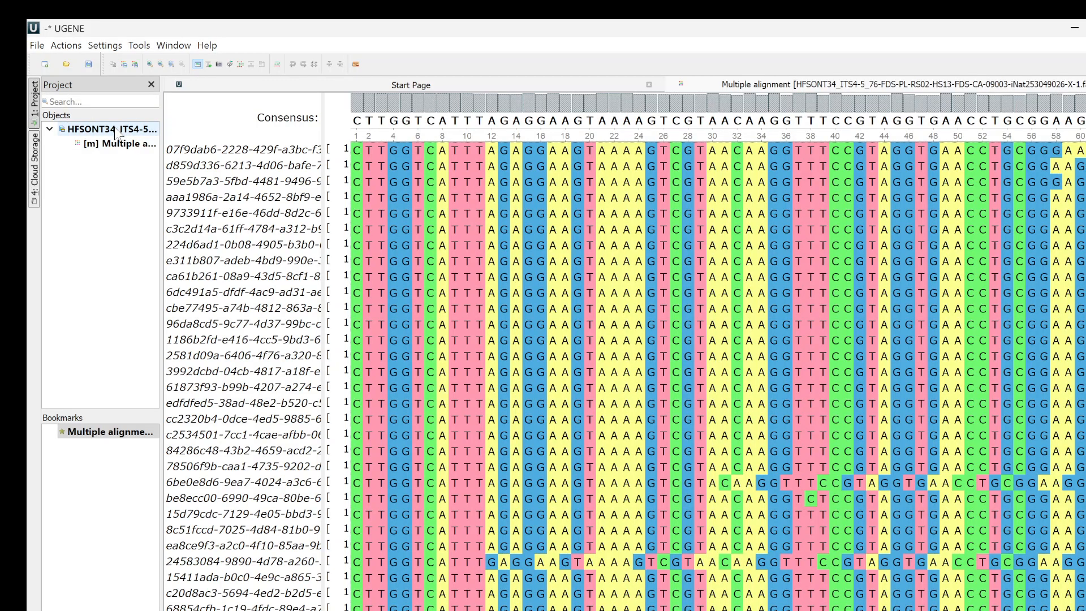
- Export the alignment in CLUSTALW format as the _copy1.aln file, add it to the project and select that copy
left_click(135, 65)
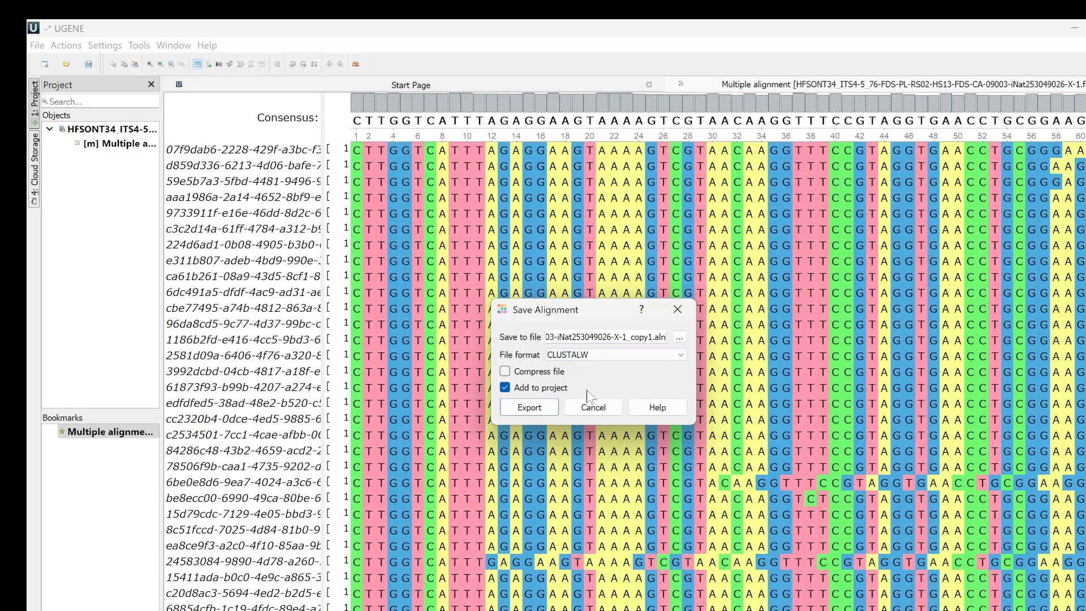
left_click(530, 407)
left_click(109, 159)
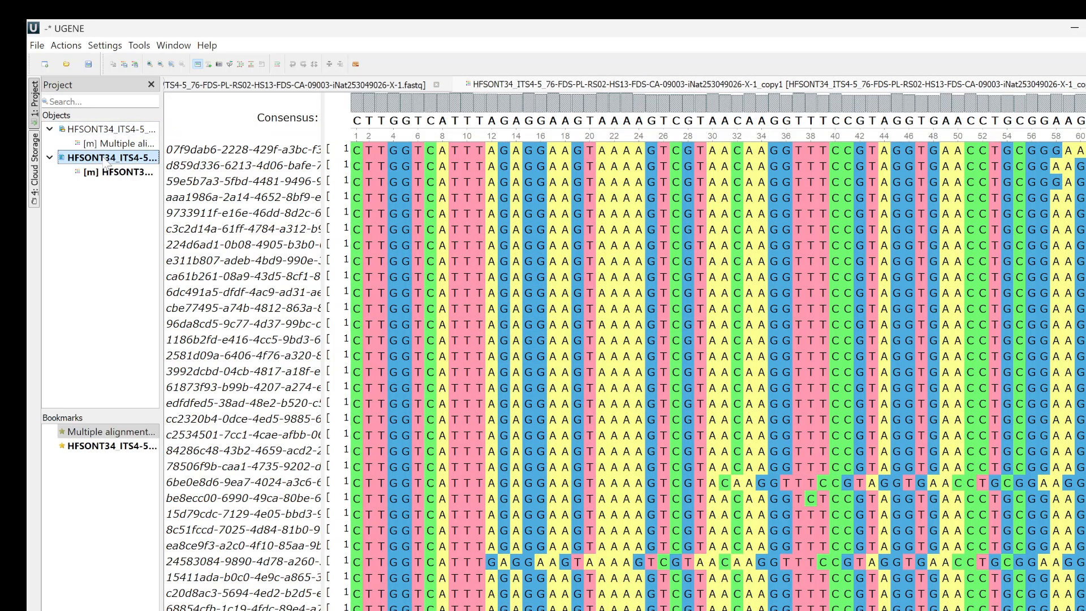
- Align the reads in the _copy1 alignment with MAFFT, keeping the default advanced options
left_click(240, 65)
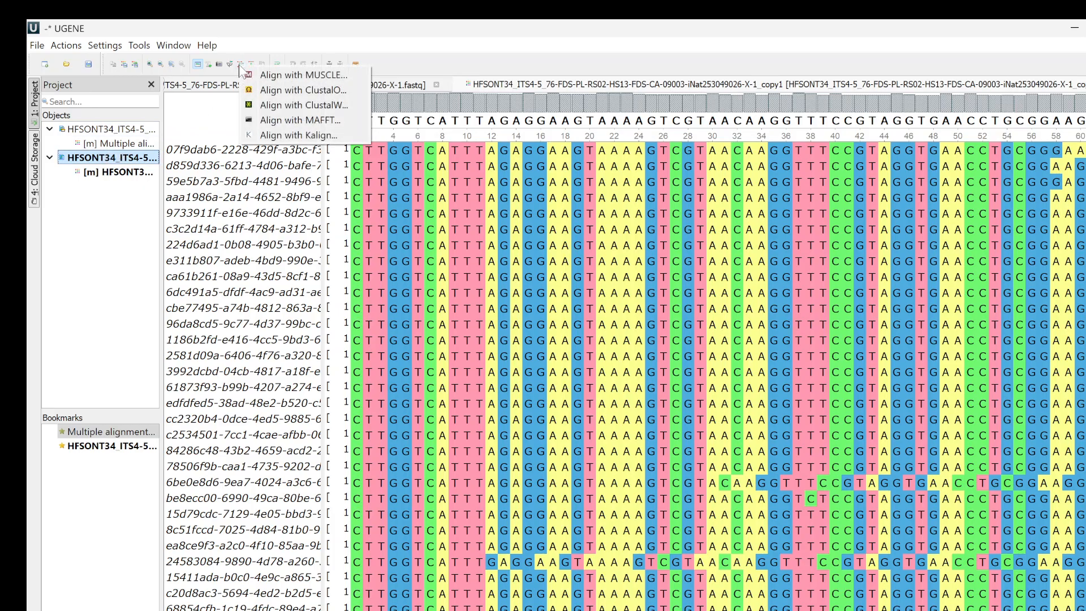
left_click(277, 120)
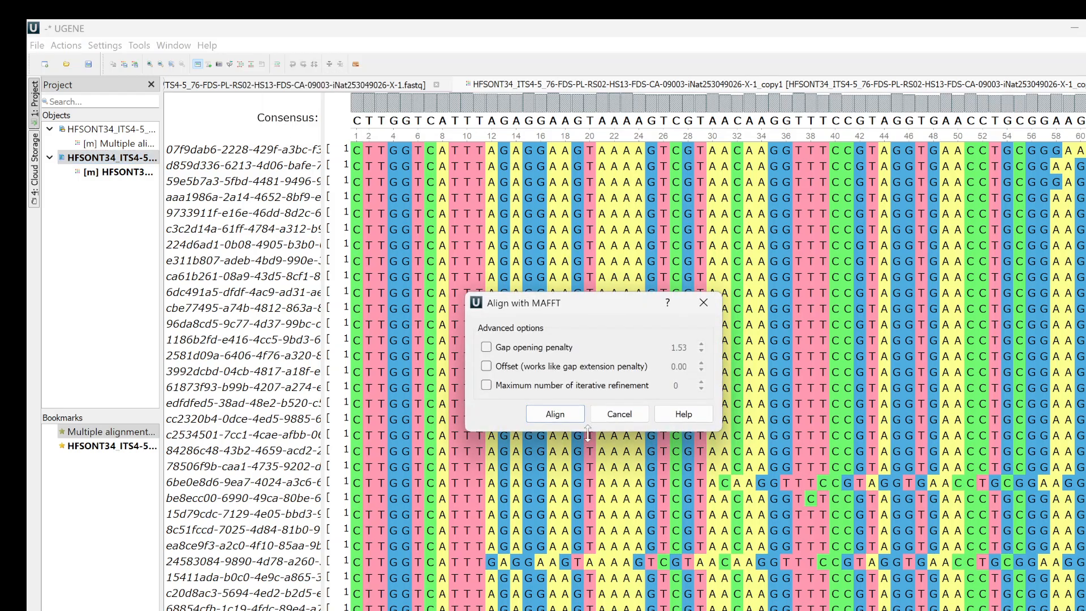
left_click(571, 417)
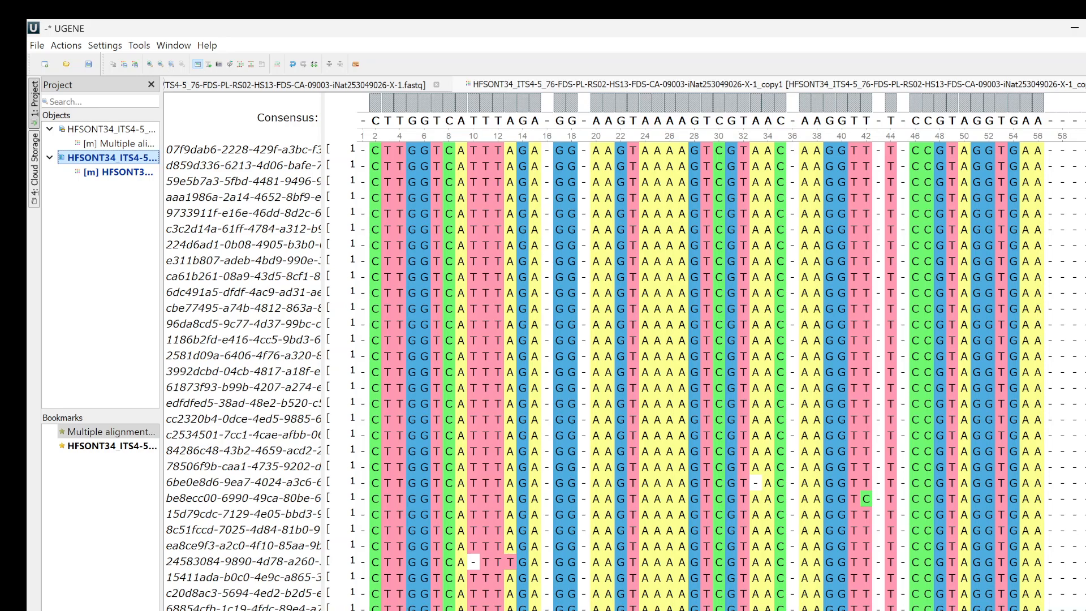
- Remove the alignment columns that contain 90% gaps
scroll(721, 362, "right", 12)
scroll(721, 362, "left", 7)
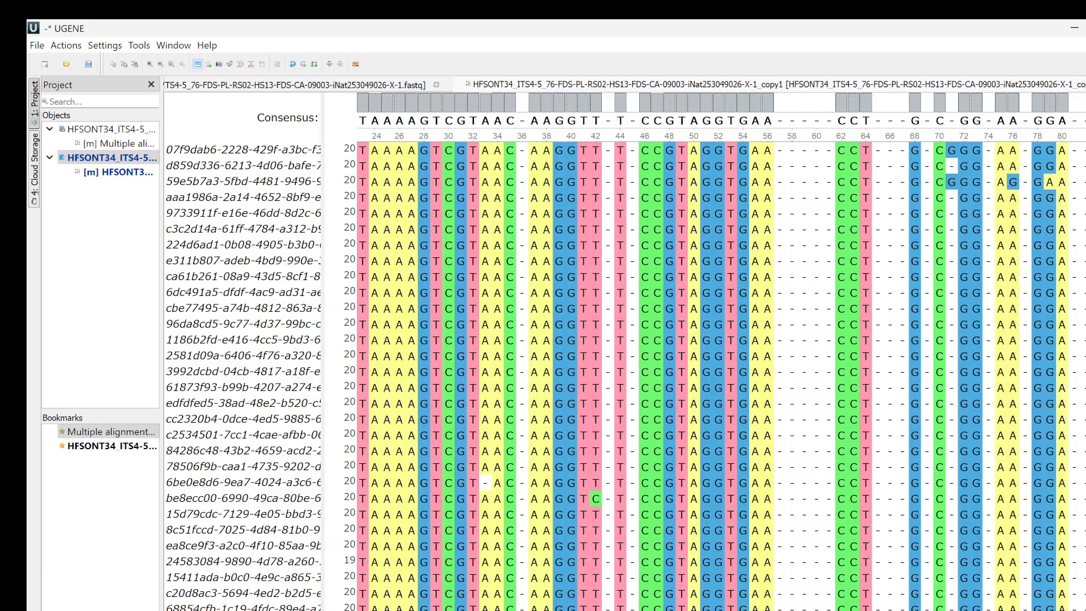
right_click(819, 380)
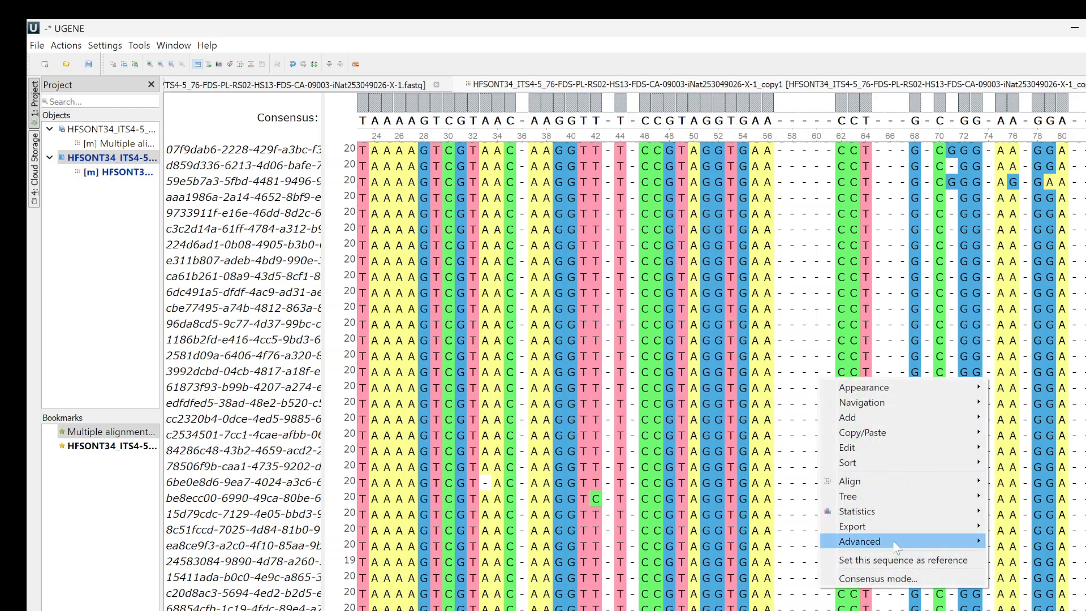
mouse_move(890, 450)
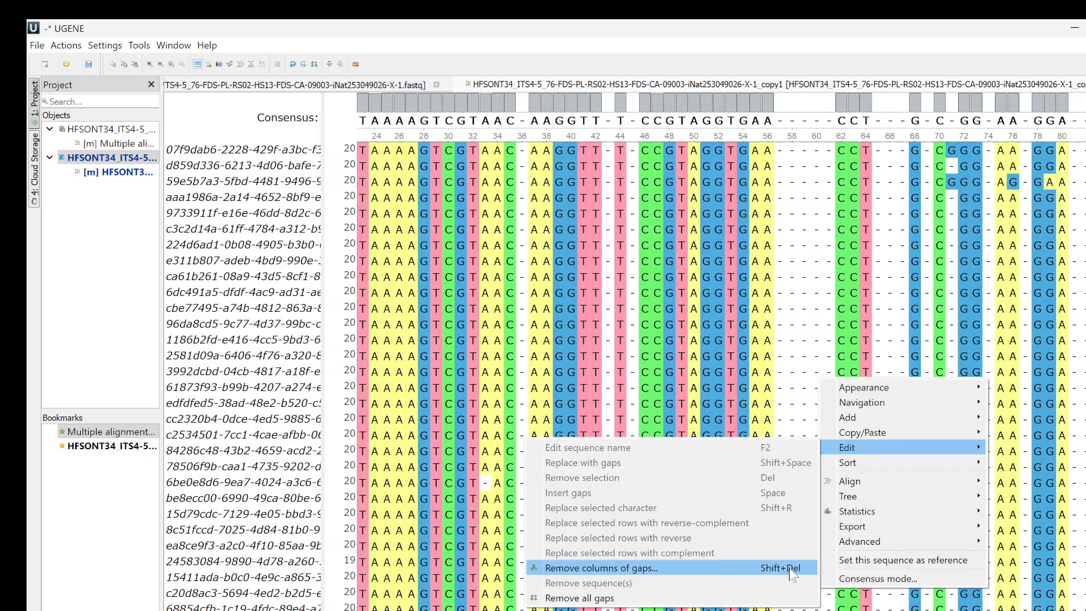
left_click(637, 568)
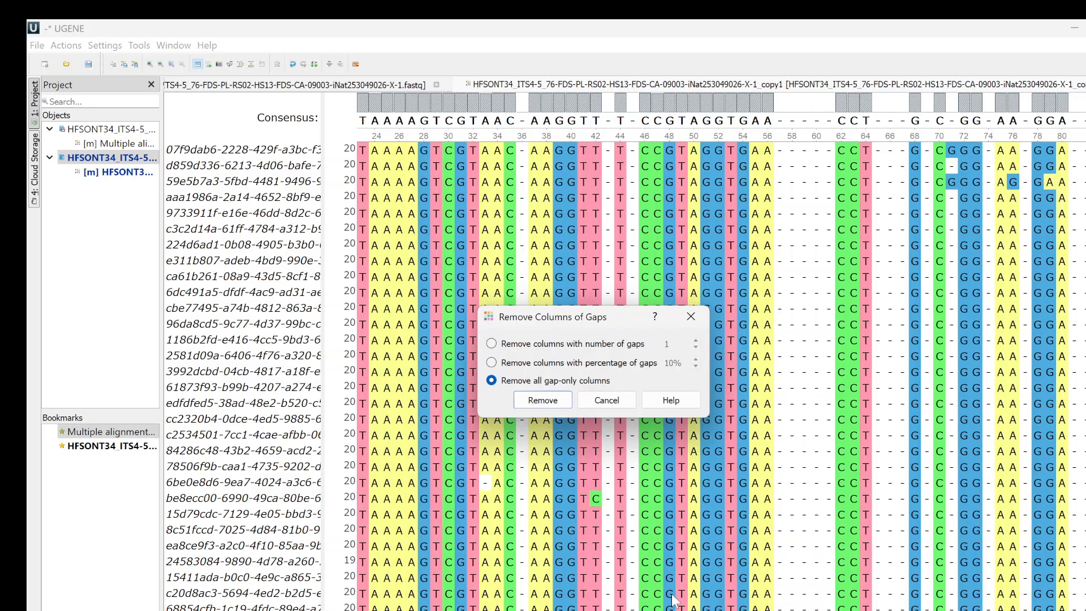
left_click(491, 363)
key("BackSpace")
type("9")
left_click(544, 401)
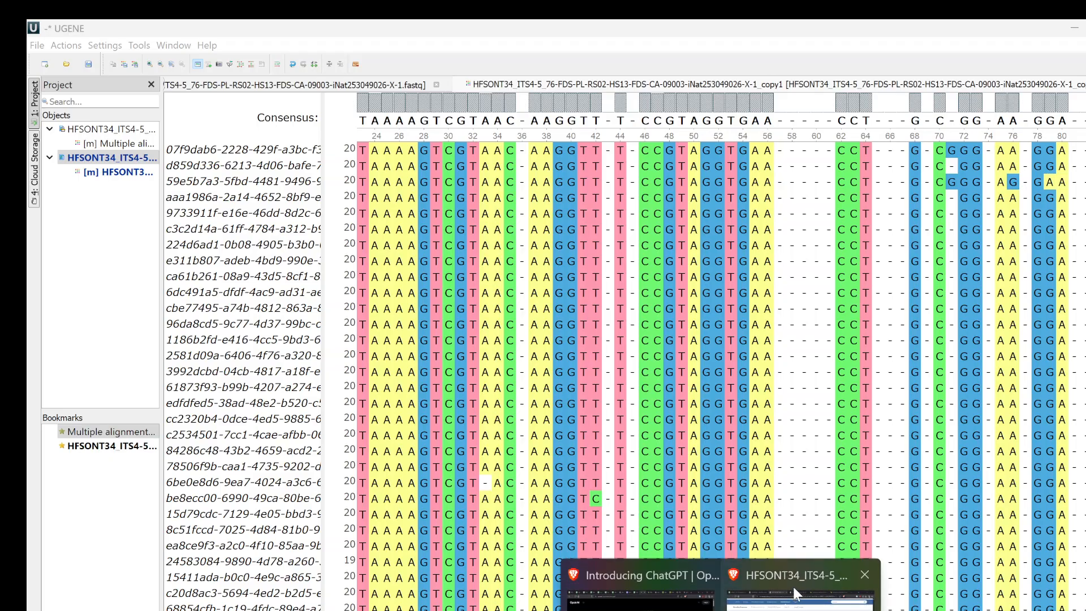
- Switch to the MycoMap sequence page in the browser, copy the consensus sequence and return to the alignment in UGENE
left_click(793, 588)
left_click(151, 232)
mouse_move(892, 586)
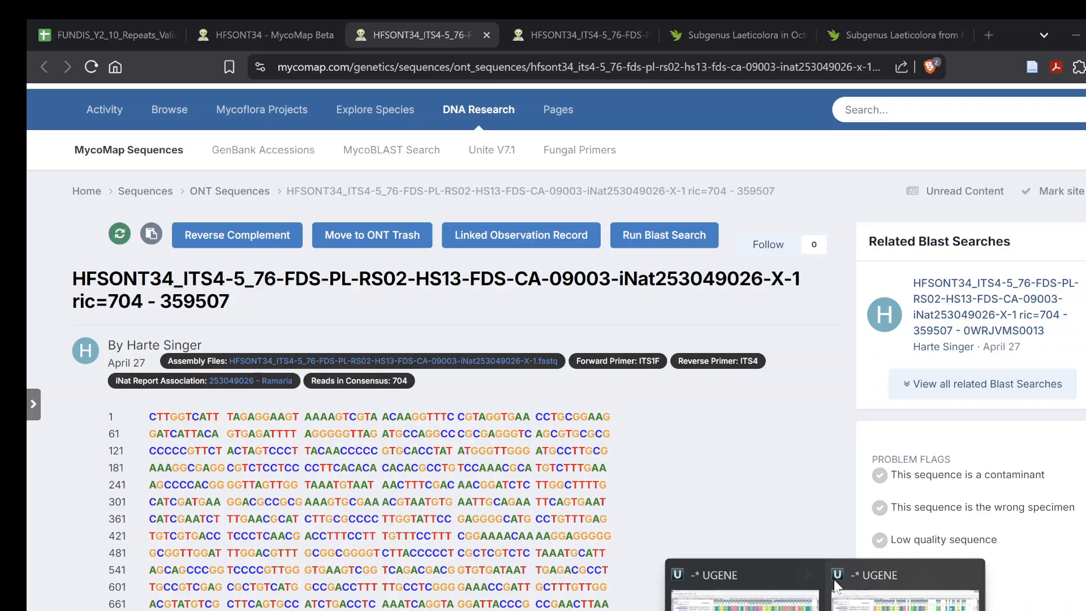
left_click(891, 586)
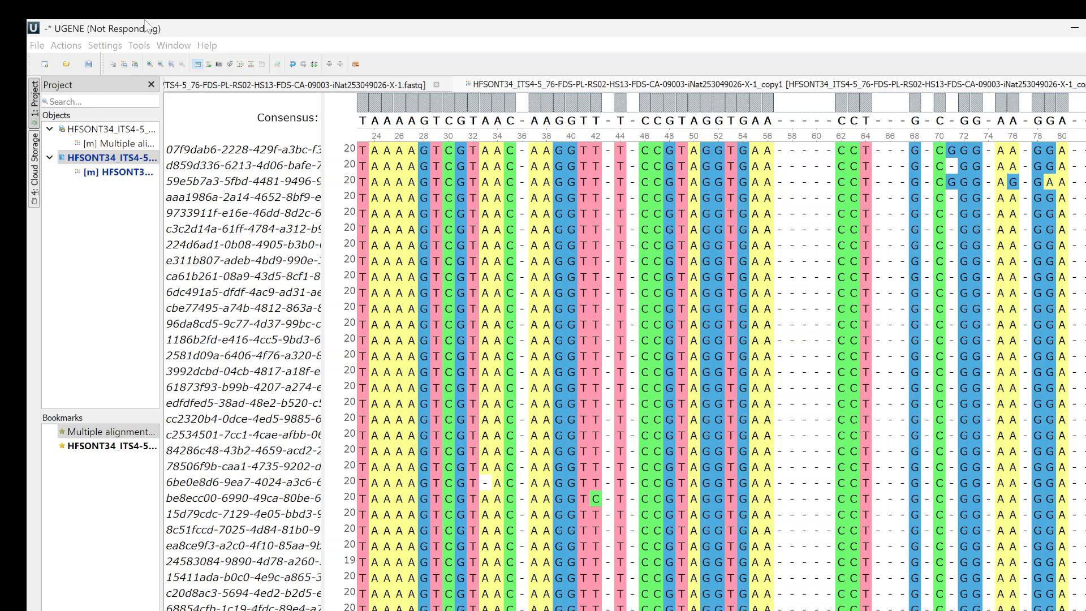
mouse_move(790, 610)
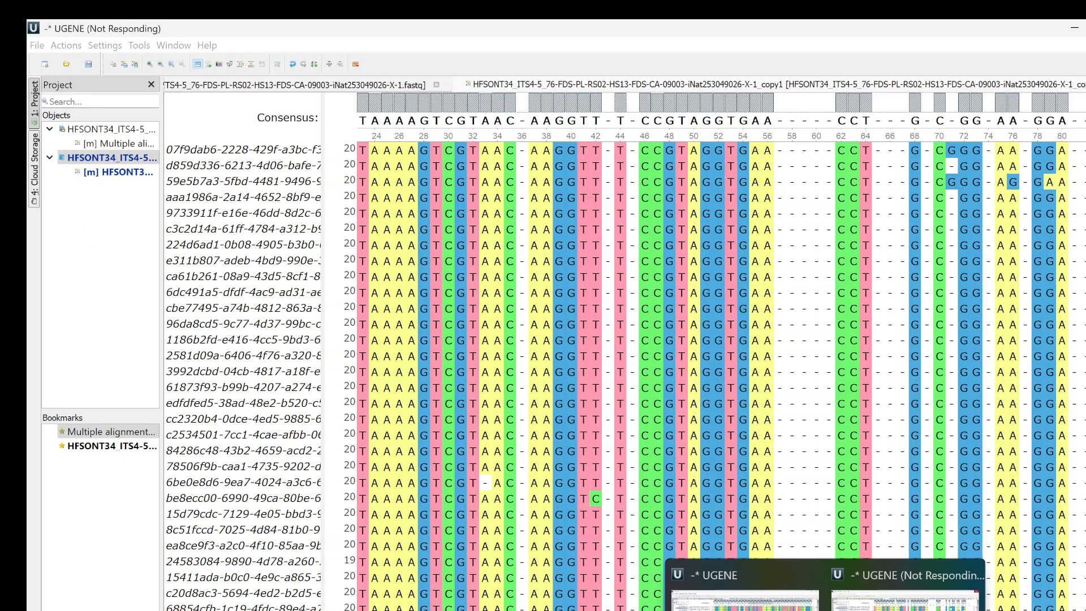
mouse_move(825, 610)
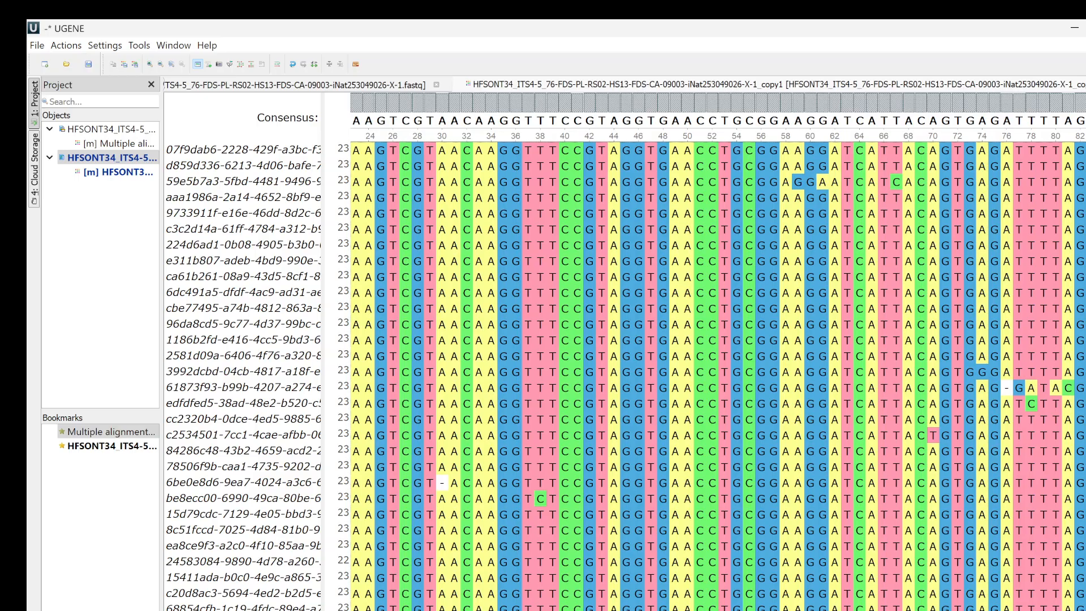
- Examine the reads and consensus bars throughout the trimmed alignment for columns where the bases disagree
scroll(719, 375, "down", 20)
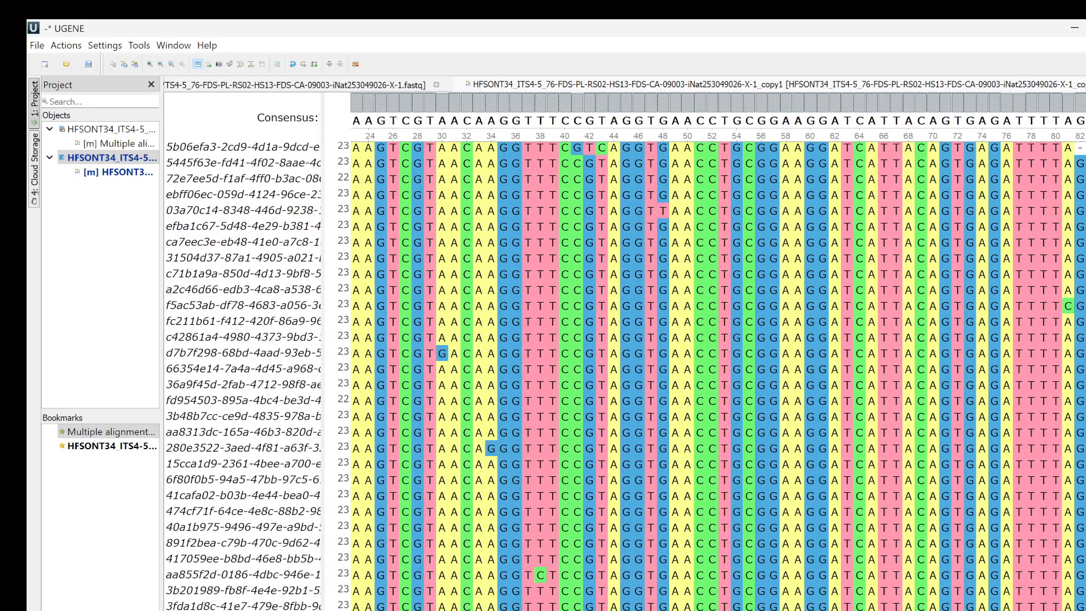
scroll(718, 376, "down", 10)
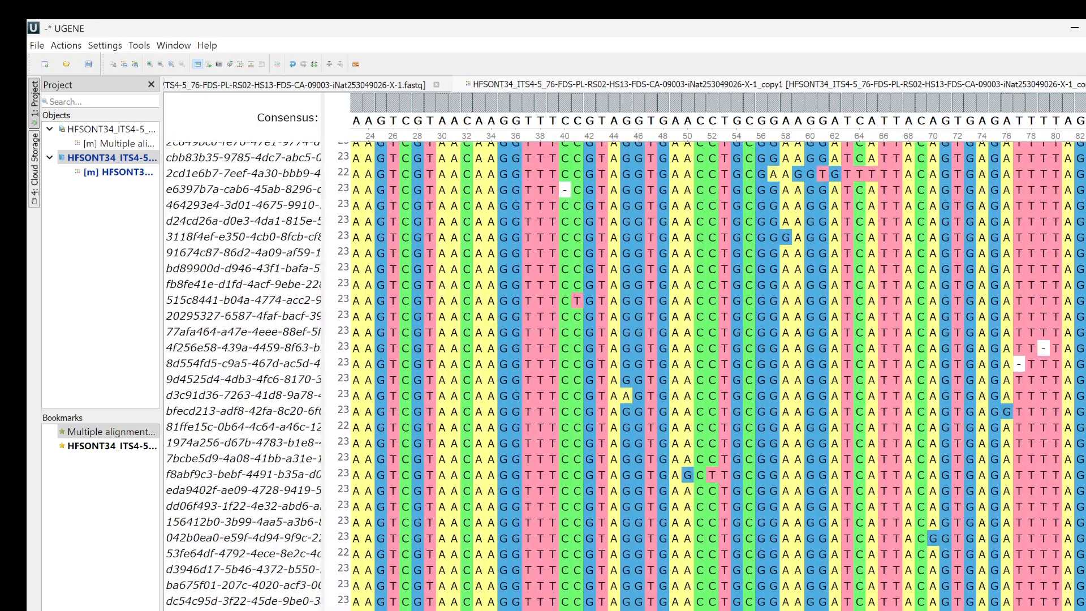
scroll(624, 376, "down", 20)
scroll(624, 376, "down", 15)
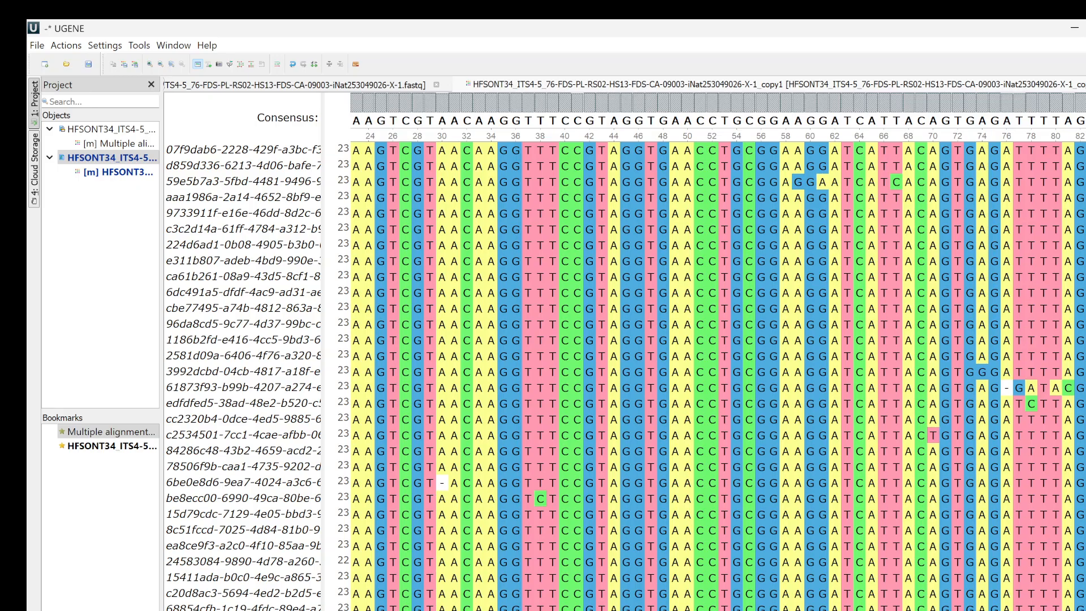
scroll(717, 376, "right", 15)
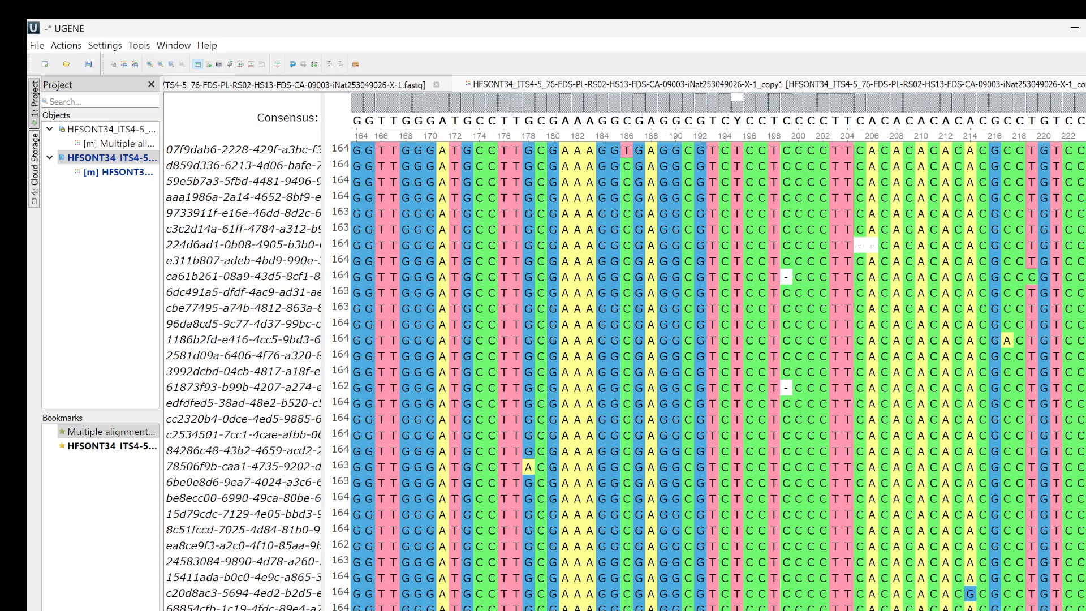
scroll(718, 375, "left", 8)
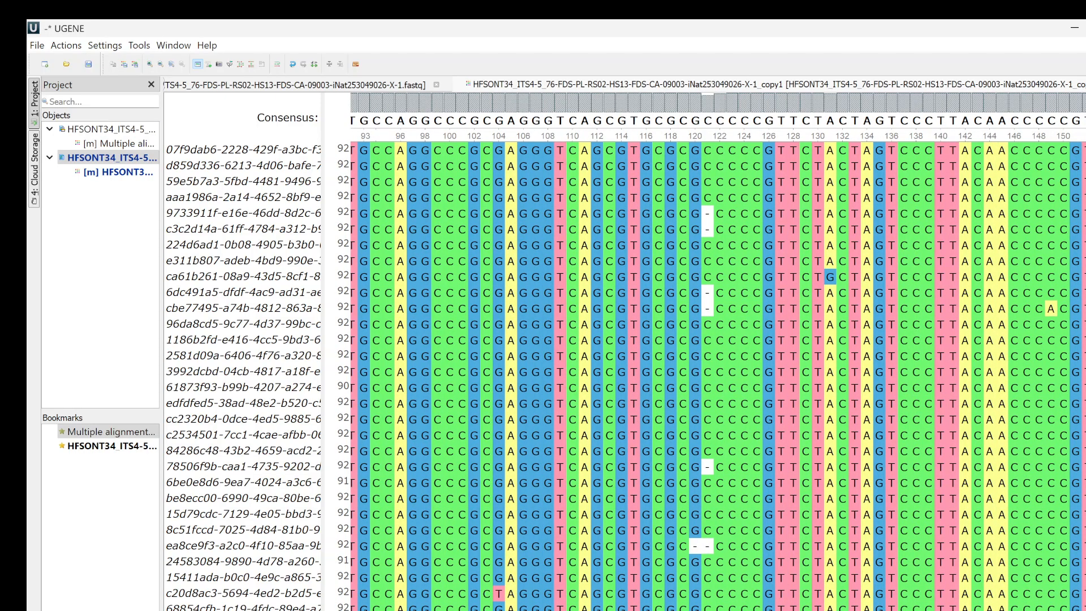
mouse_move(711, 111)
scroll(717, 376, "right", 20)
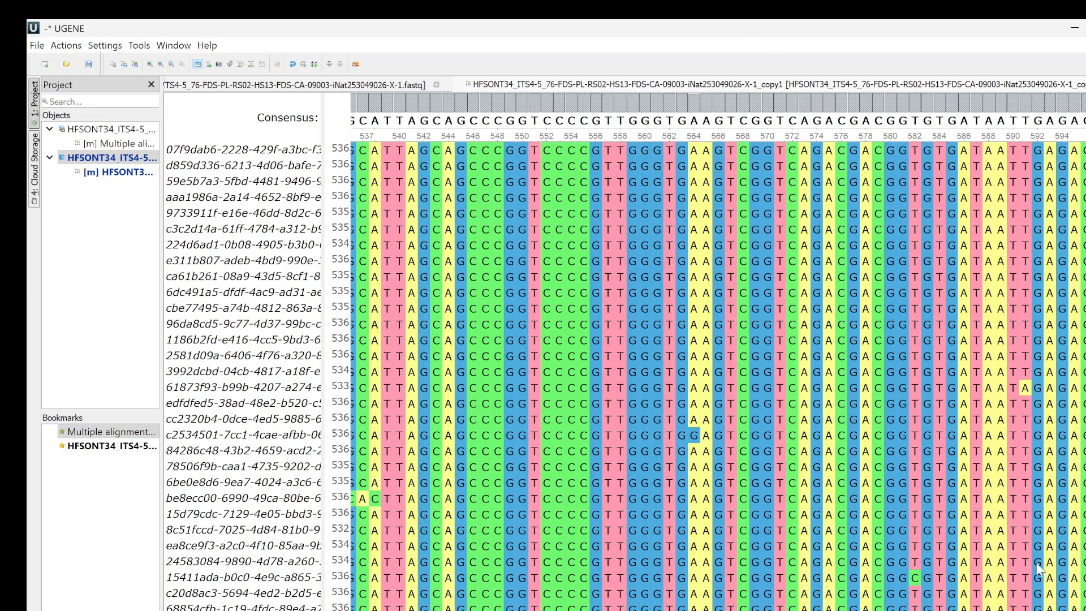
scroll(1007, 543, "right", 5)
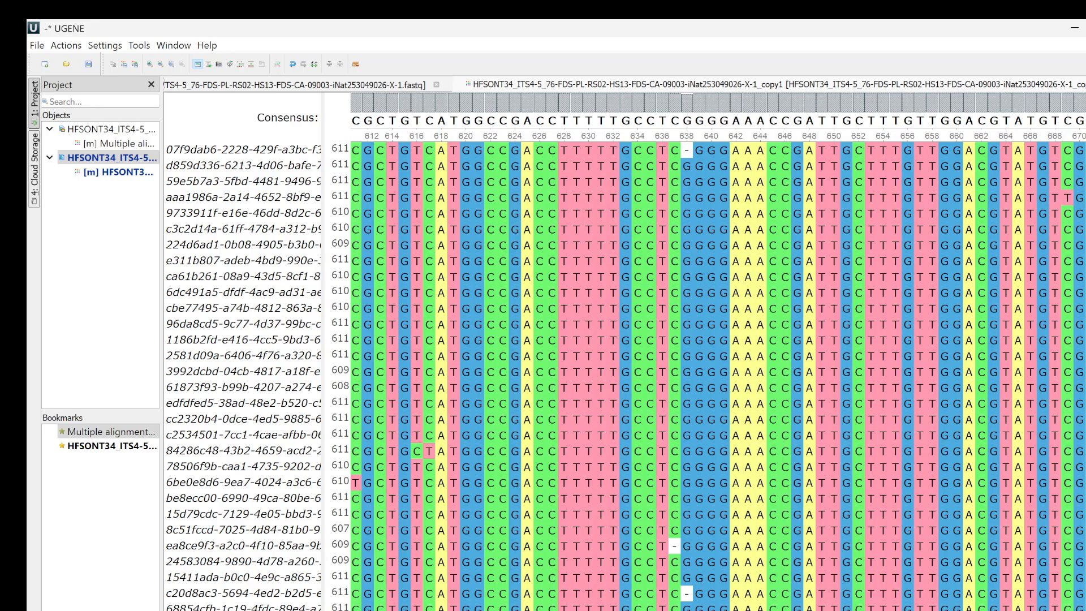
- Inspect the base frequencies and the individual reads at the ambiguous Y in consensus column 195
scroll(717, 375, "left", 10)
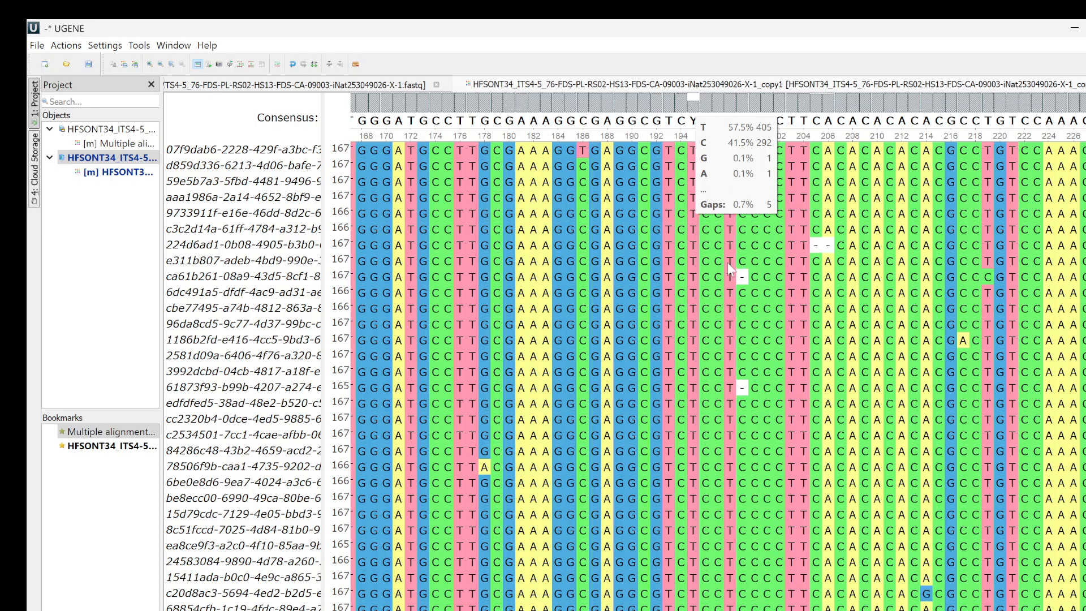
scroll(695, 294, "right", 1)
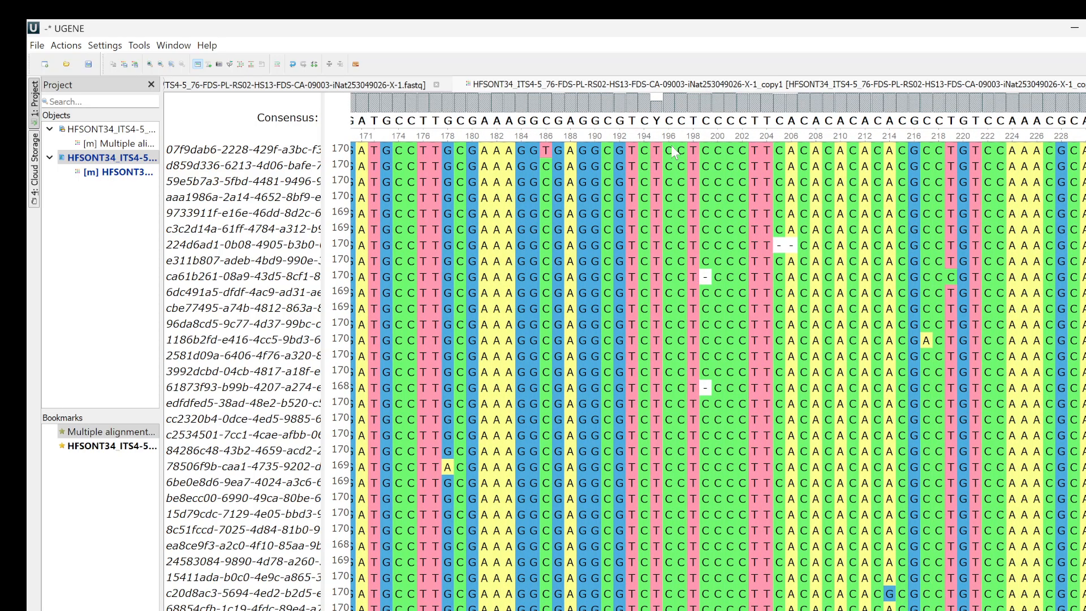
scroll(623, 373, "down", 20)
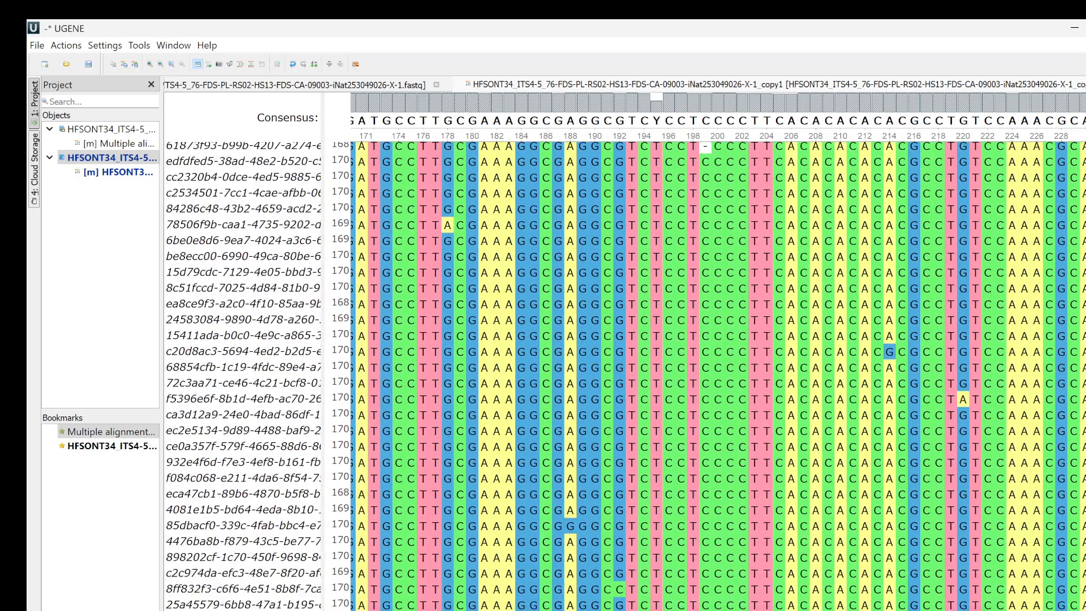
scroll(622, 373, "down", 20)
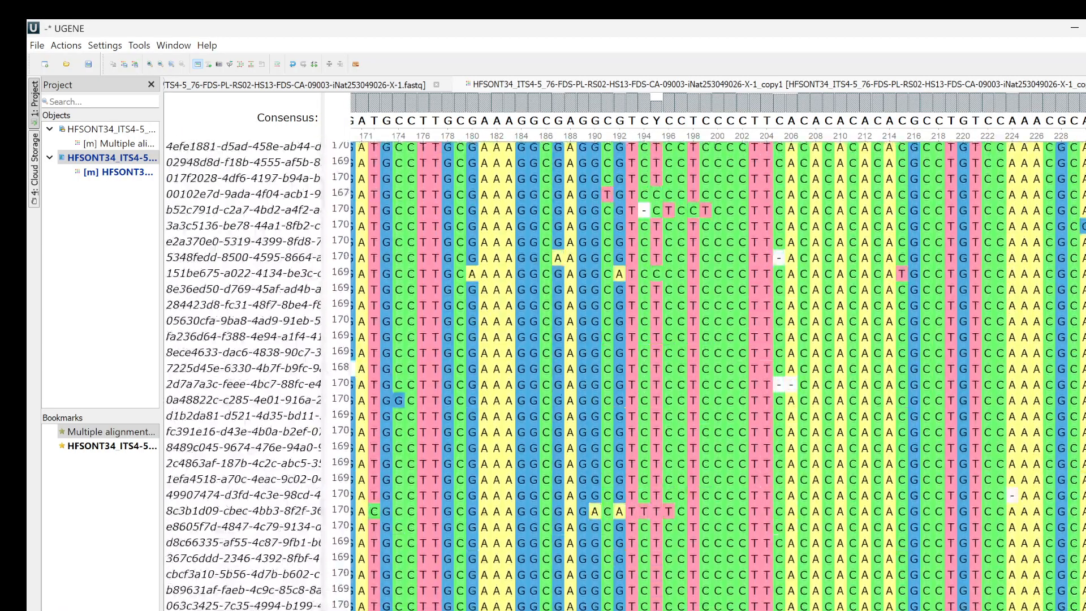
scroll(622, 373, "up", 10)
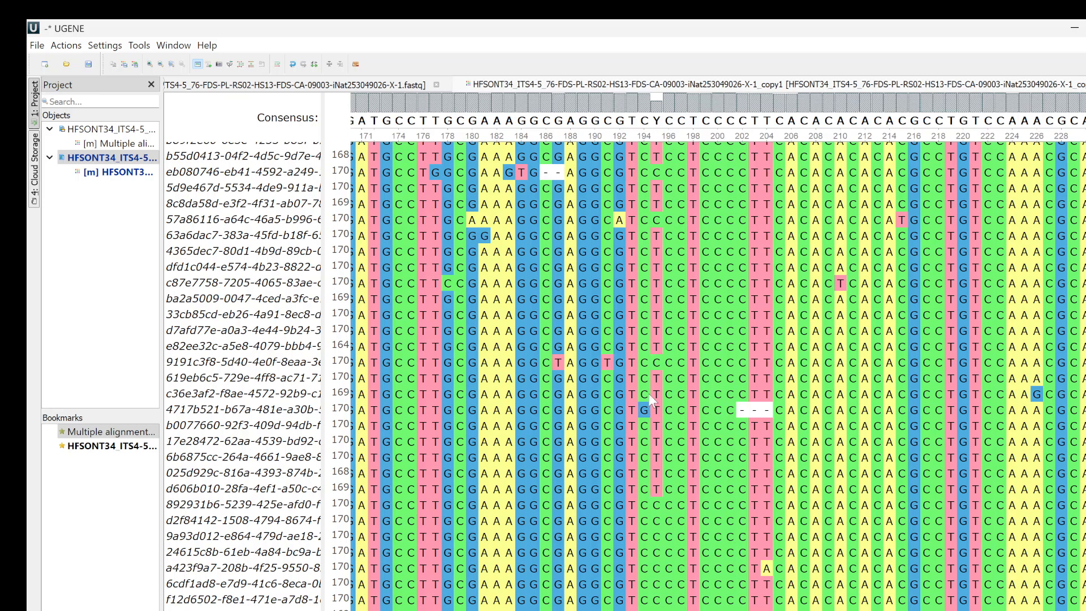
scroll(611, 339, "right", 2)
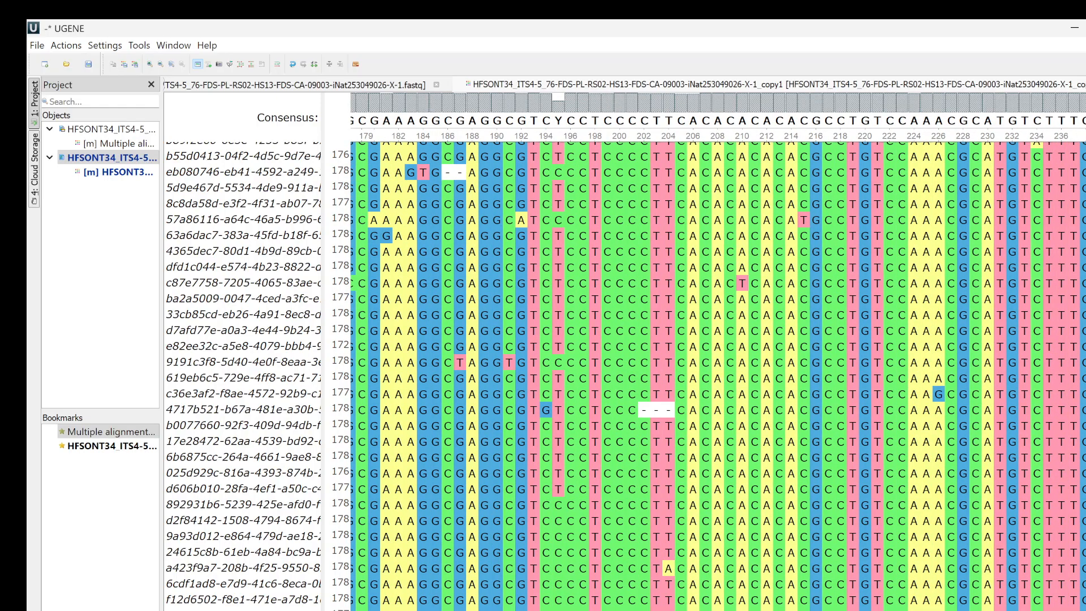
scroll(624, 376, "up", 14)
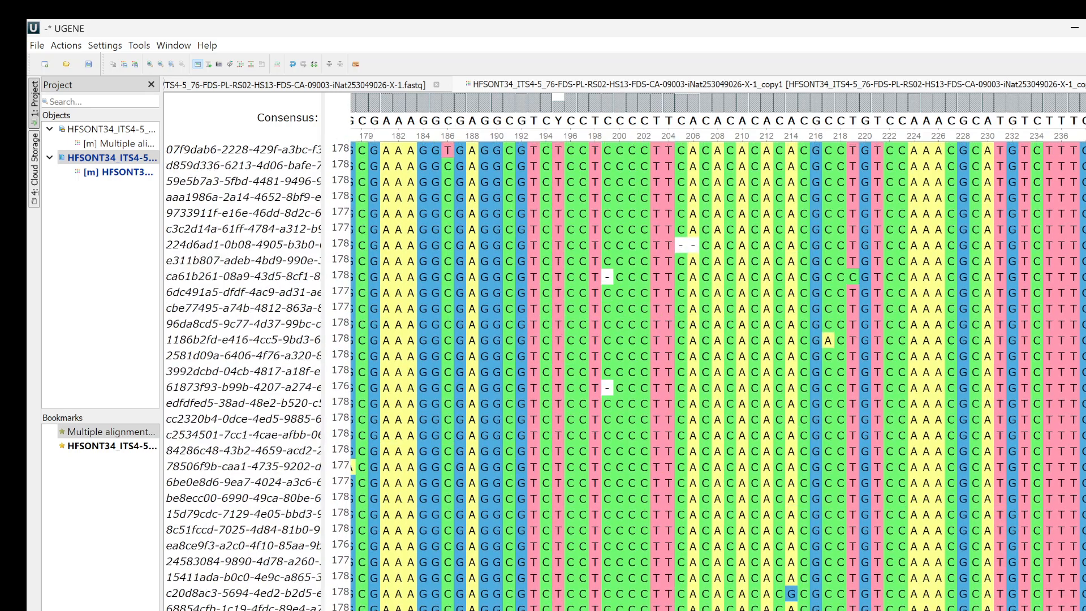
scroll(717, 376, "left", 9)
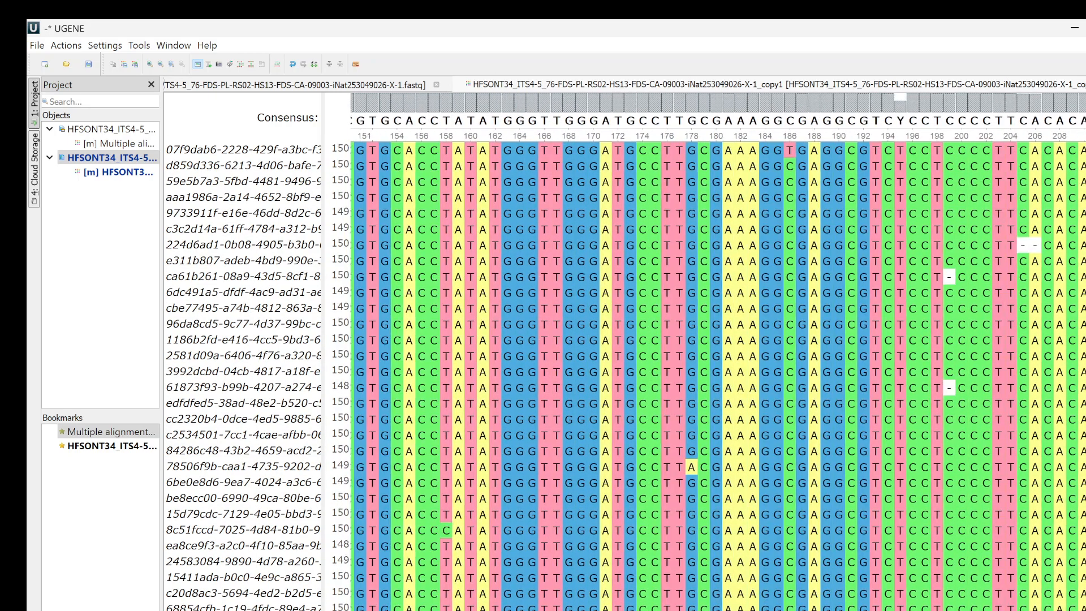
scroll(717, 376, "right", 3)
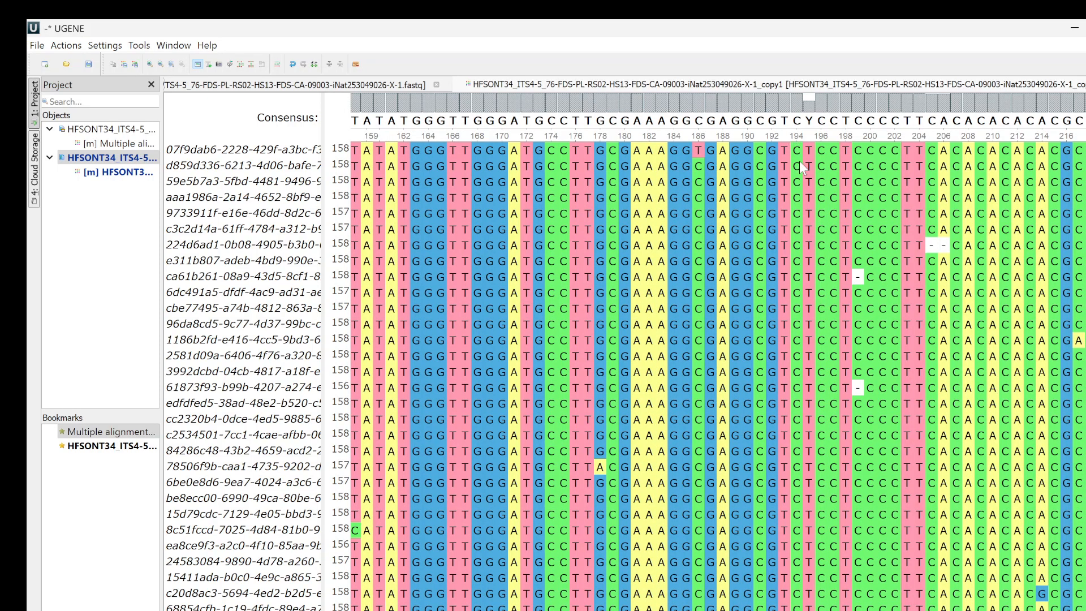
- Copy the AGGCGAGGCGTC stretch before the ambiguous Y in column 195, switch to the browser and open the MycoMap sequence record for editing
left_click_drag(799, 160, 666, 176)
key("ctrl+c")
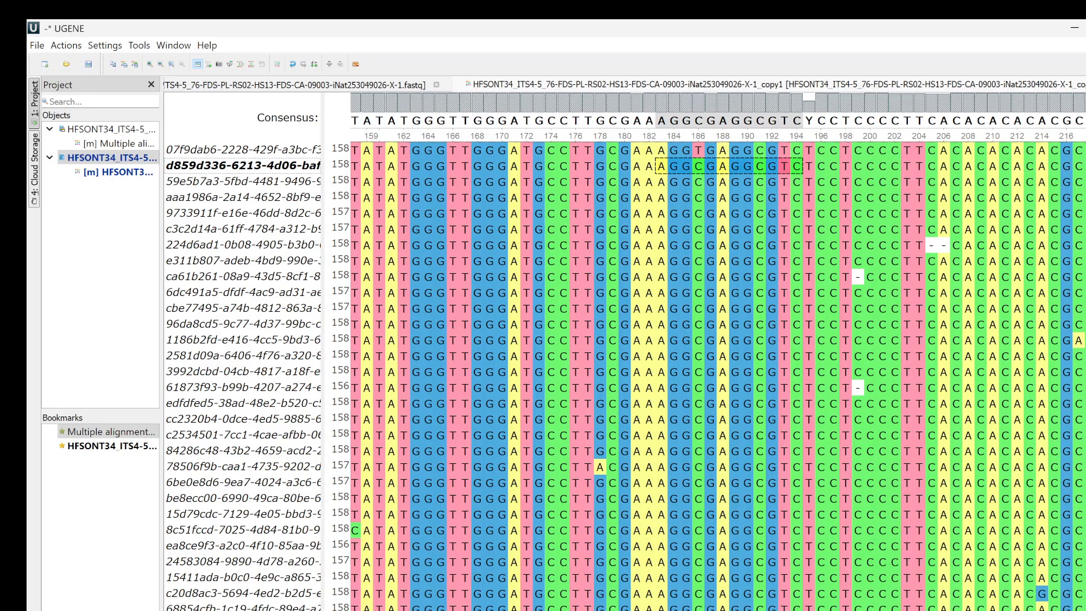
left_click(772, 570)
scroll(201, 364, "down", 15)
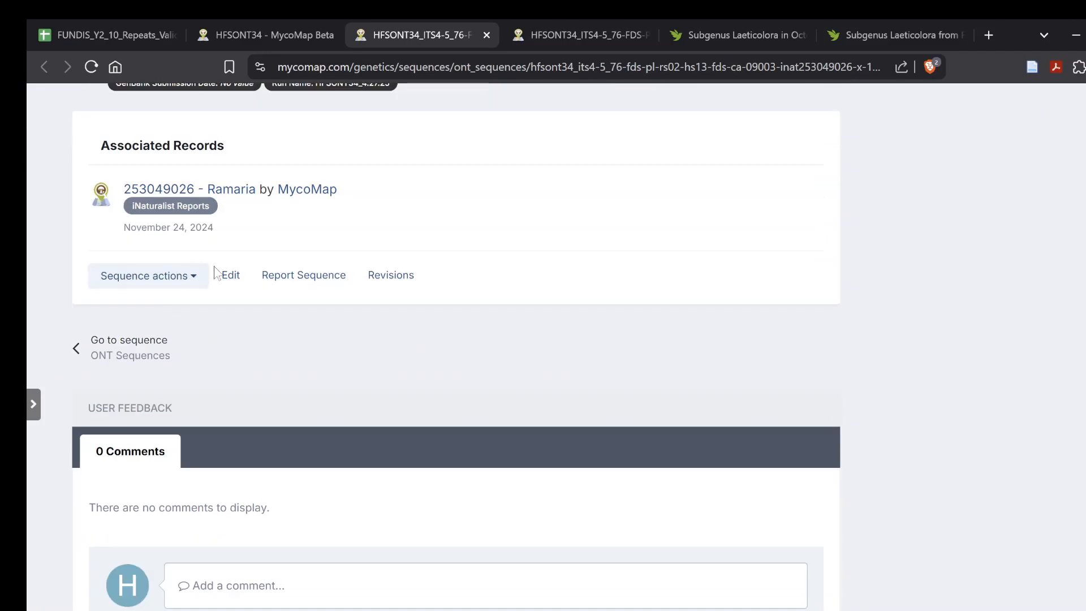
left_click(229, 276)
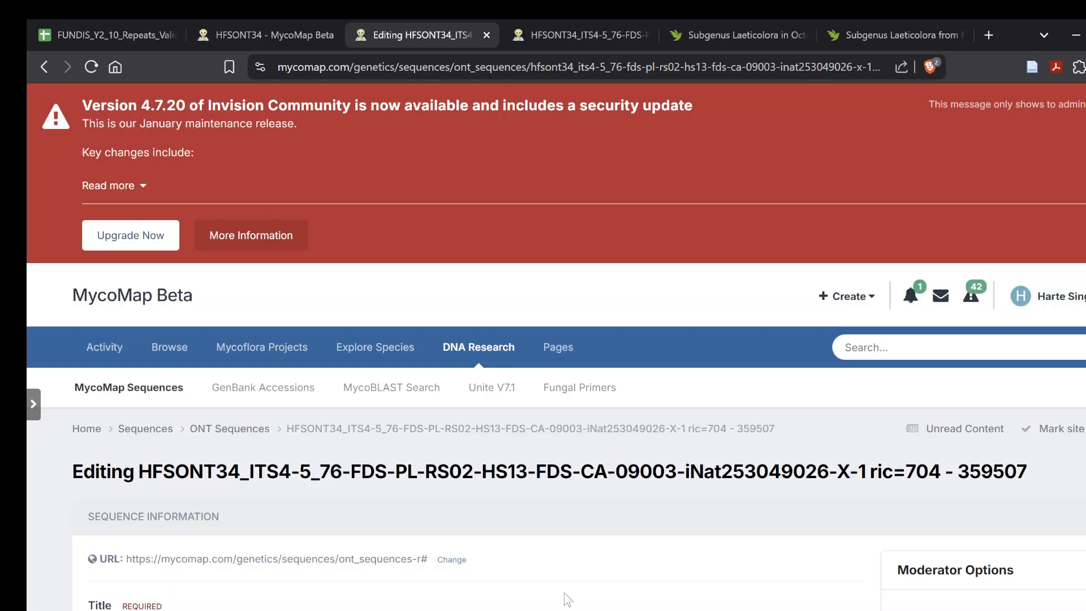
- Find AGGCGAGGCGTC in the record's edited sequence and replace the T directly after it with y
scroll(522, 524, "down", 1)
key("ctrl+f")
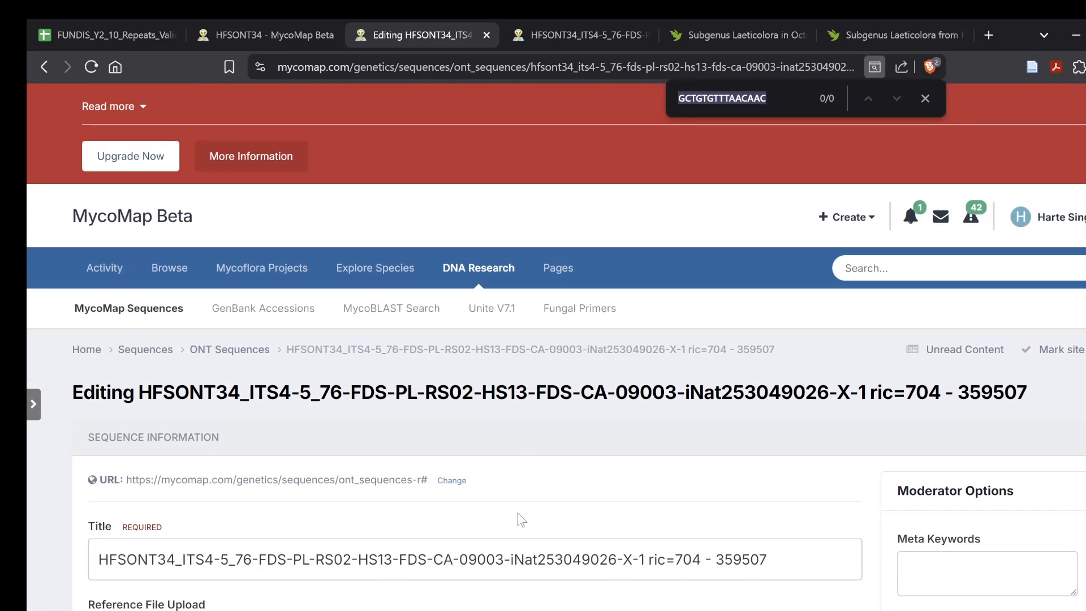
key("ctrl+v")
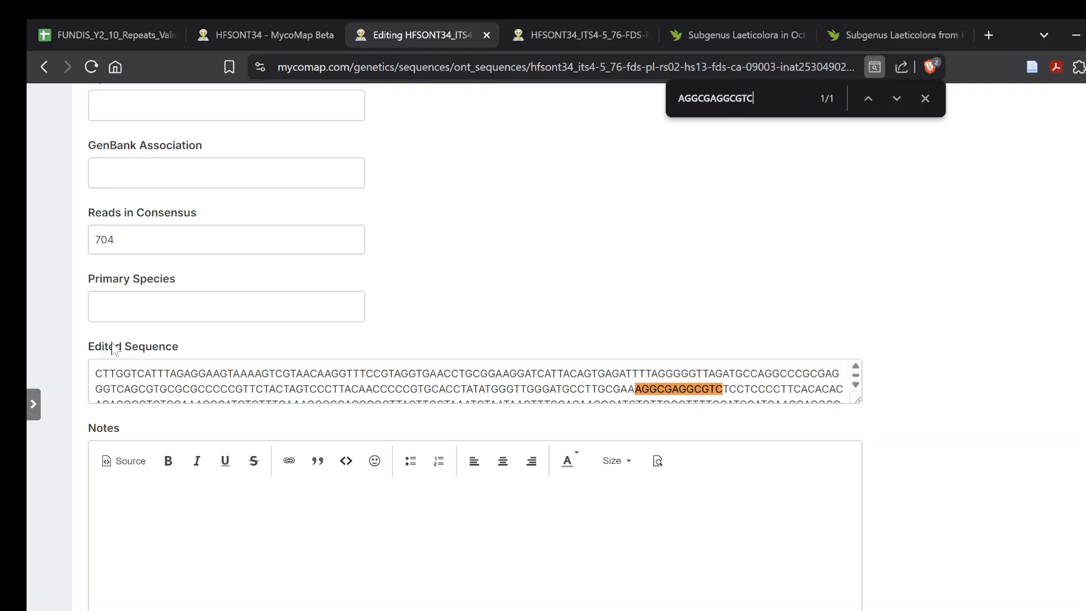
left_click_drag(722, 389, 729, 389)
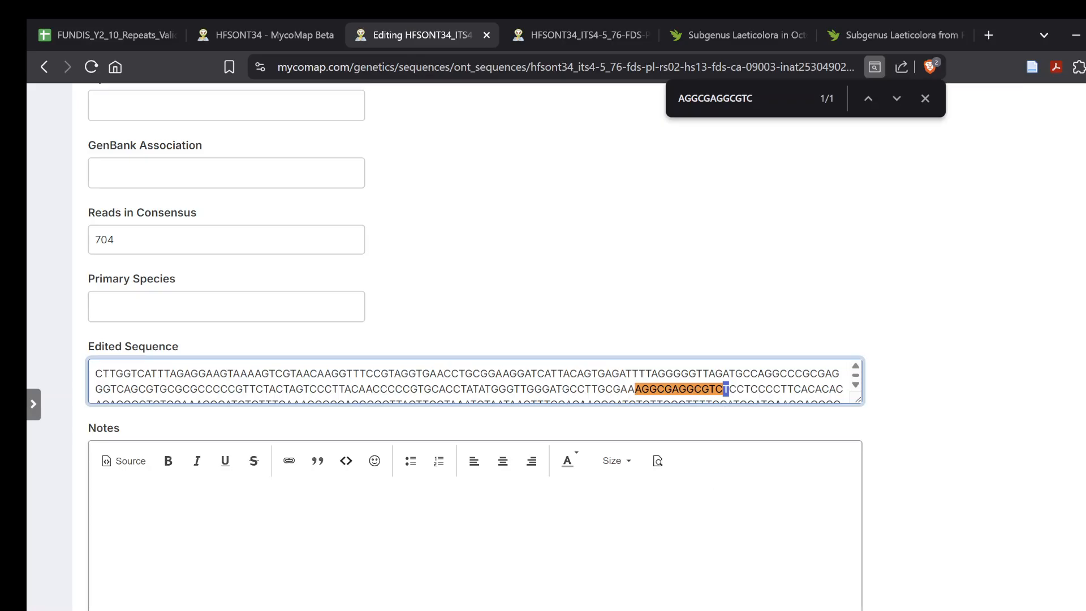
type("y")
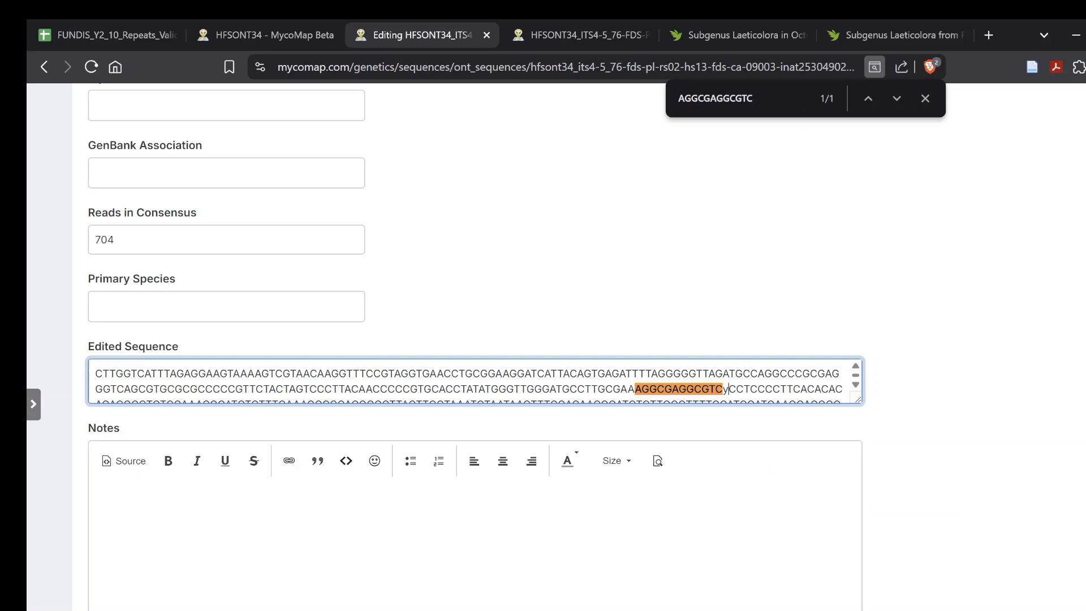
- Enter Polymorphism as the reason for the edit
scroll(182, 328, "up", 1)
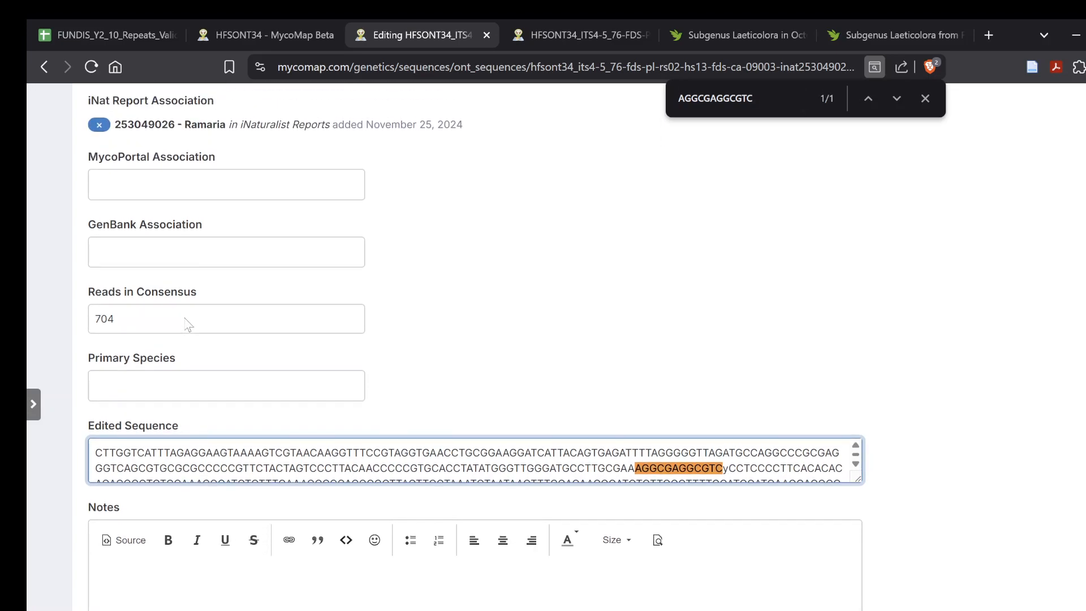
scroll(182, 325, "down", 4)
left_click(182, 580)
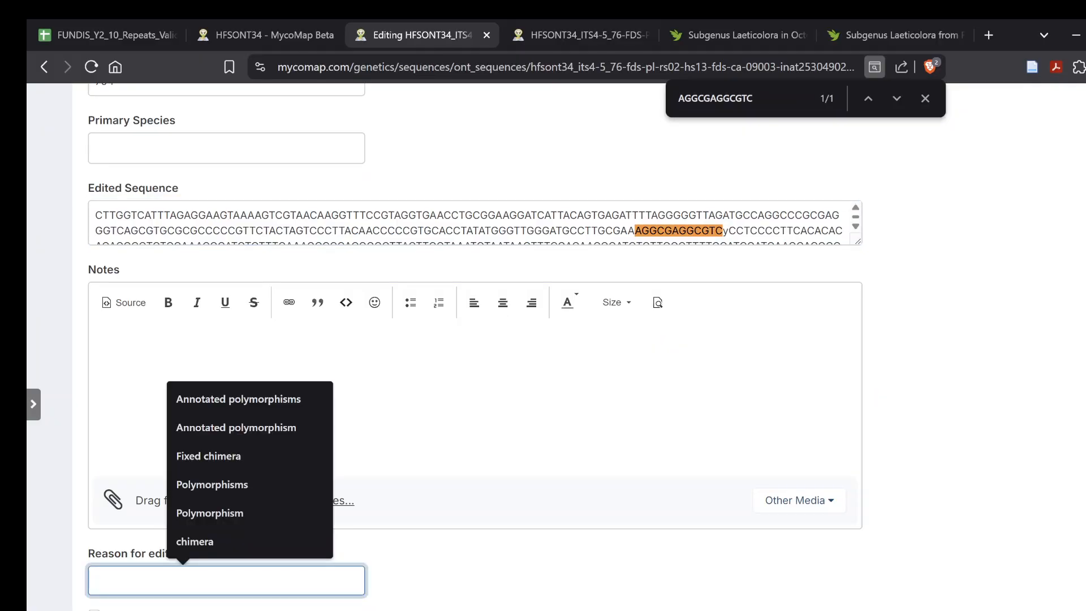
type("oipol")
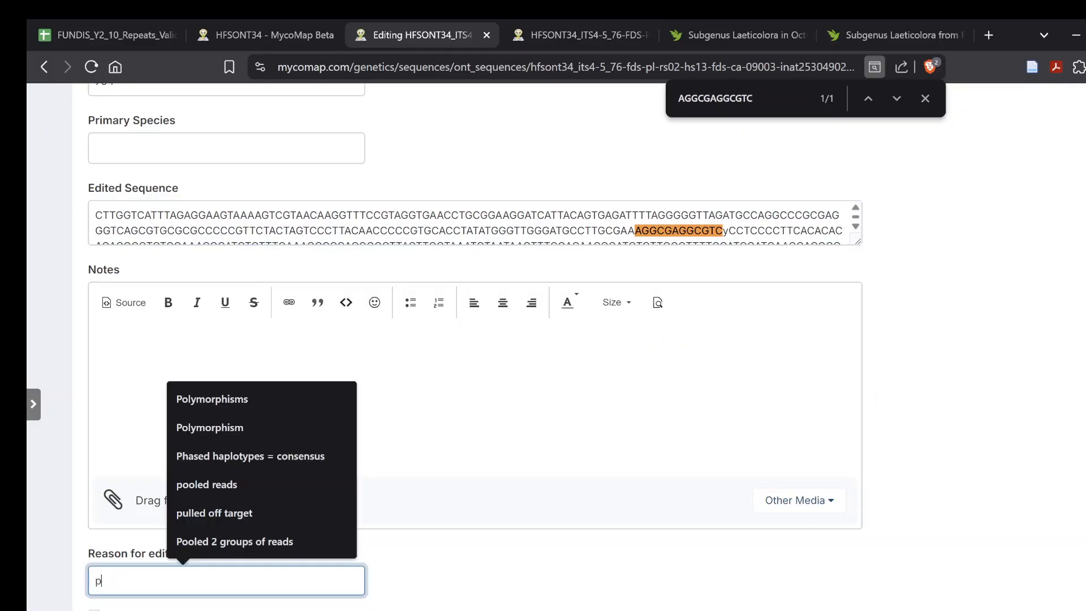
key("Down")
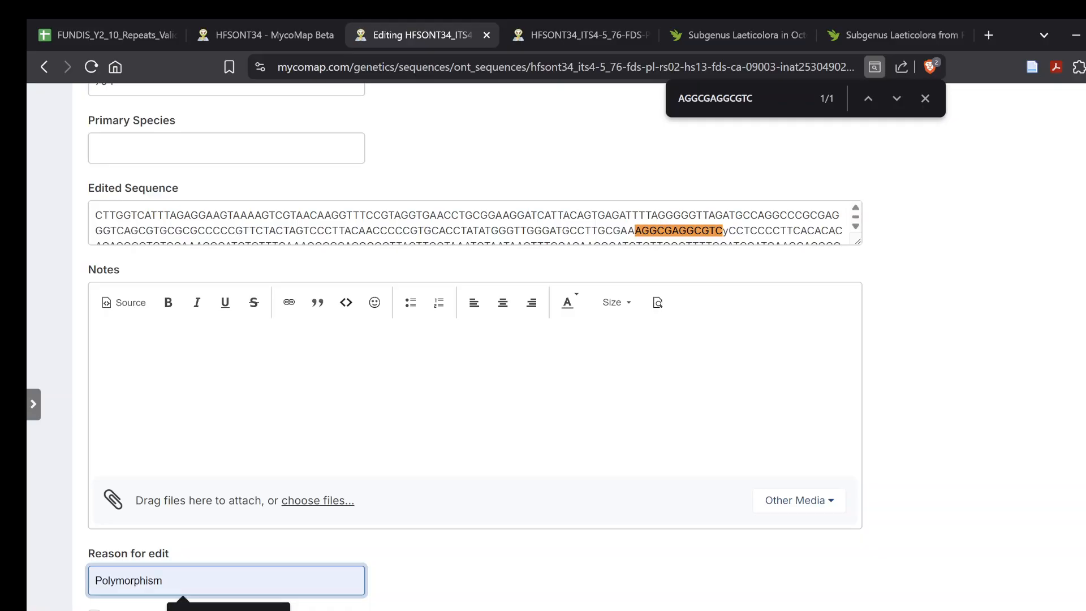
key("Return")
- Set the record's primary species to Ramaria
left_click(161, 151)
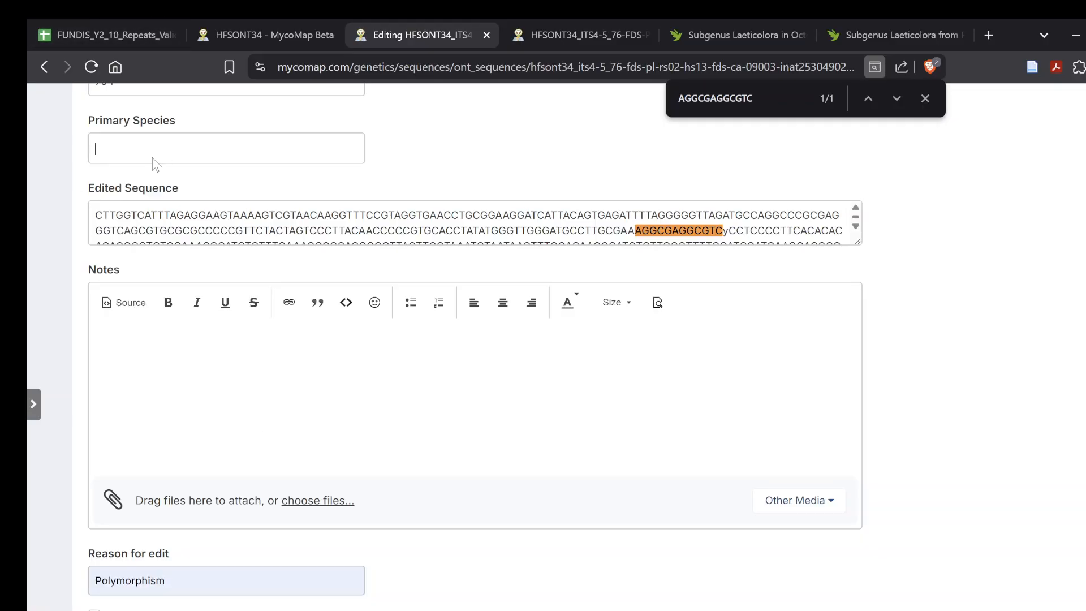
type("ramaria")
left_click(115, 180)
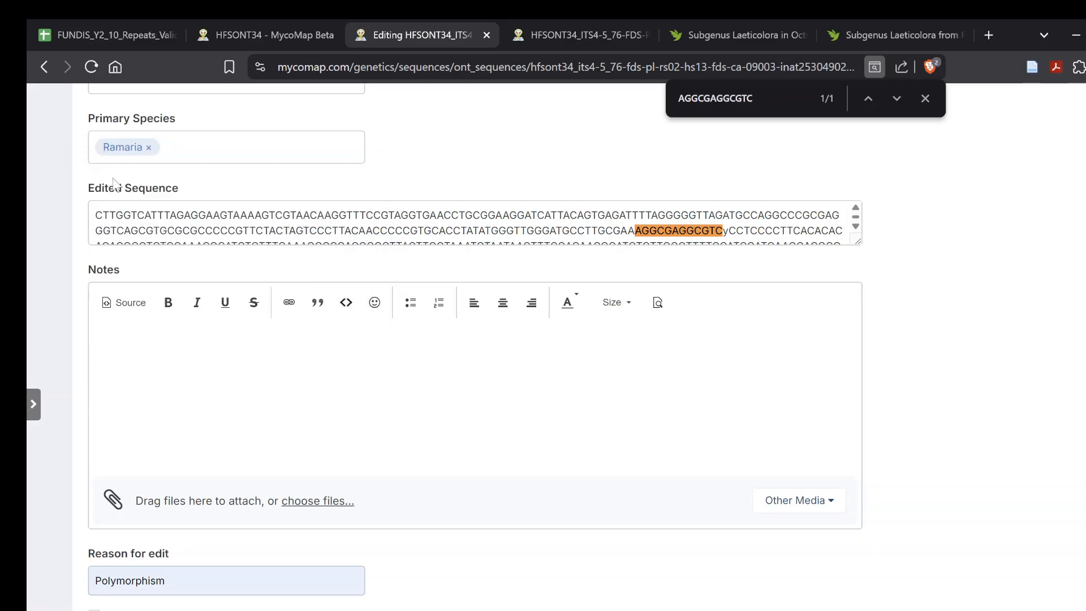
- Check the remaining fields of the sequence record, save the edits and close the page search
scroll(243, 221, "down", 10)
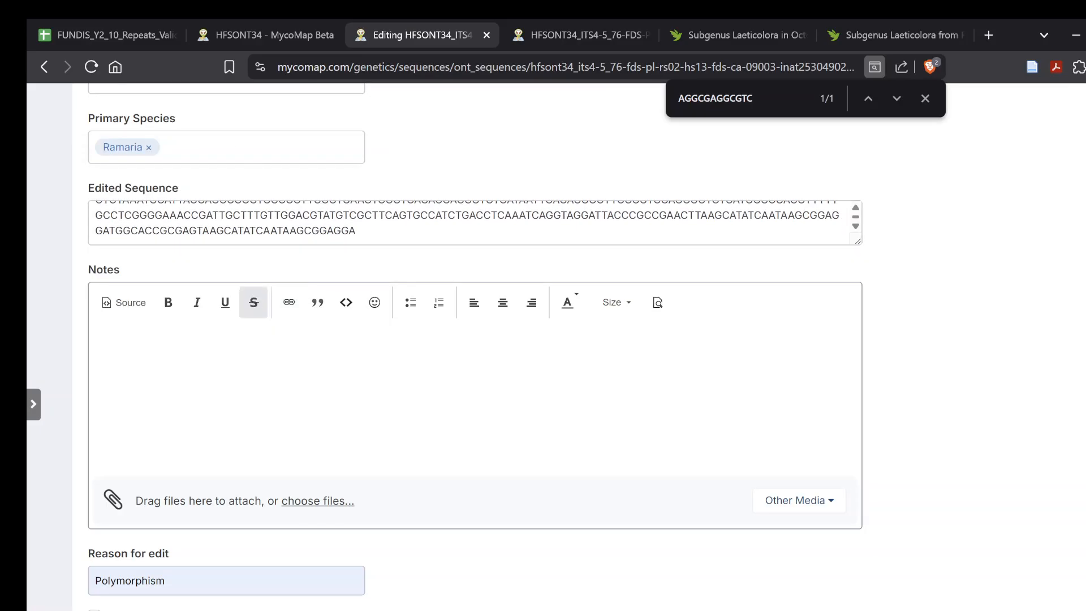
scroll(855, 586, "up", 15)
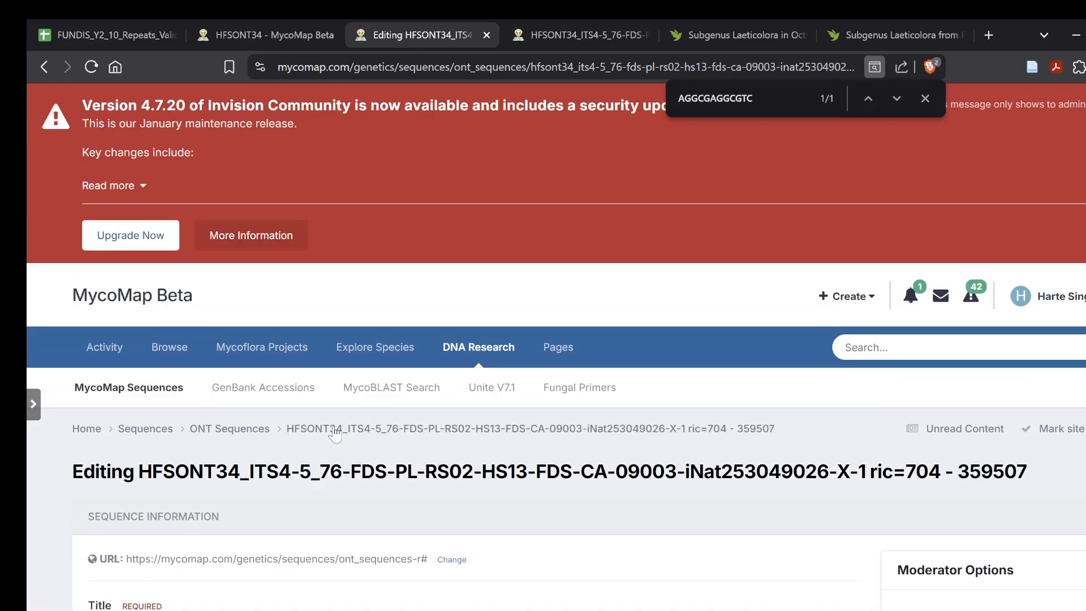
scroll(632, 537, "down", 3)
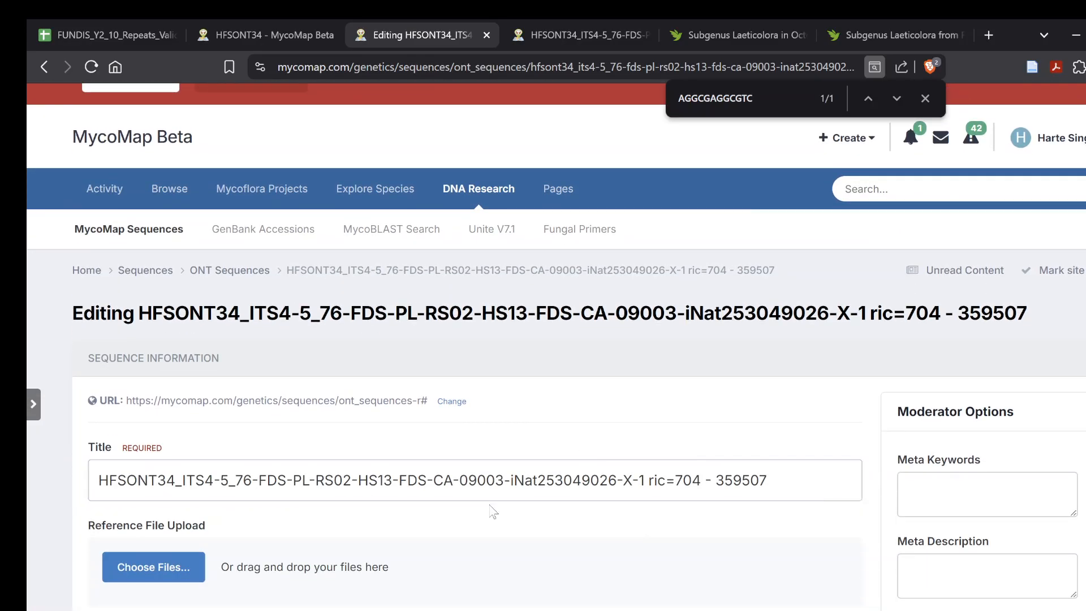
scroll(383, 514, "down", 4)
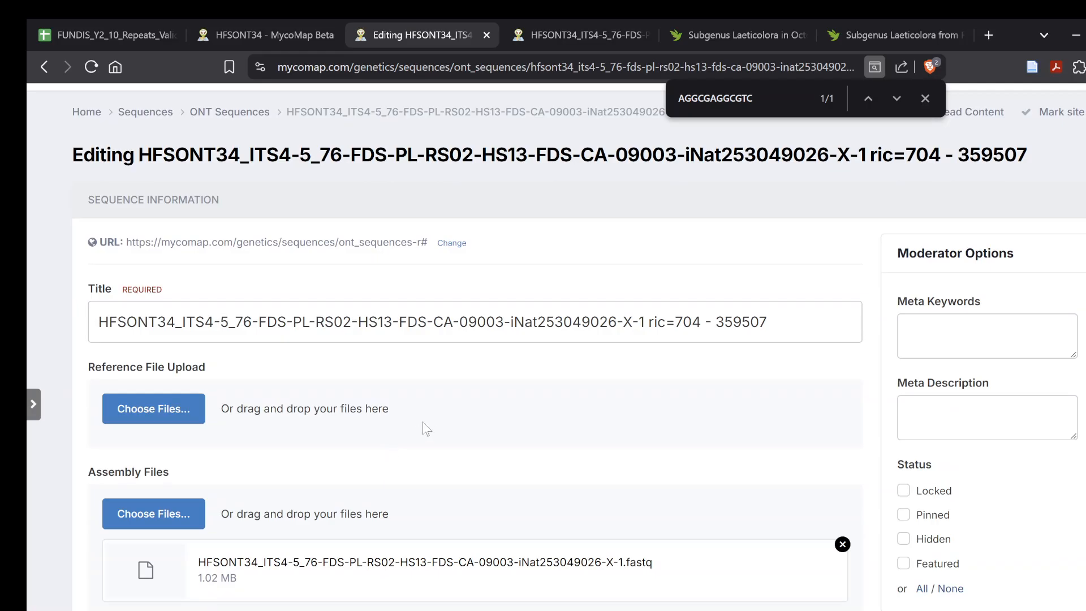
scroll(424, 418, "down", 10)
scroll(509, 419, "down", 10)
scroll(565, 430, "down", 5)
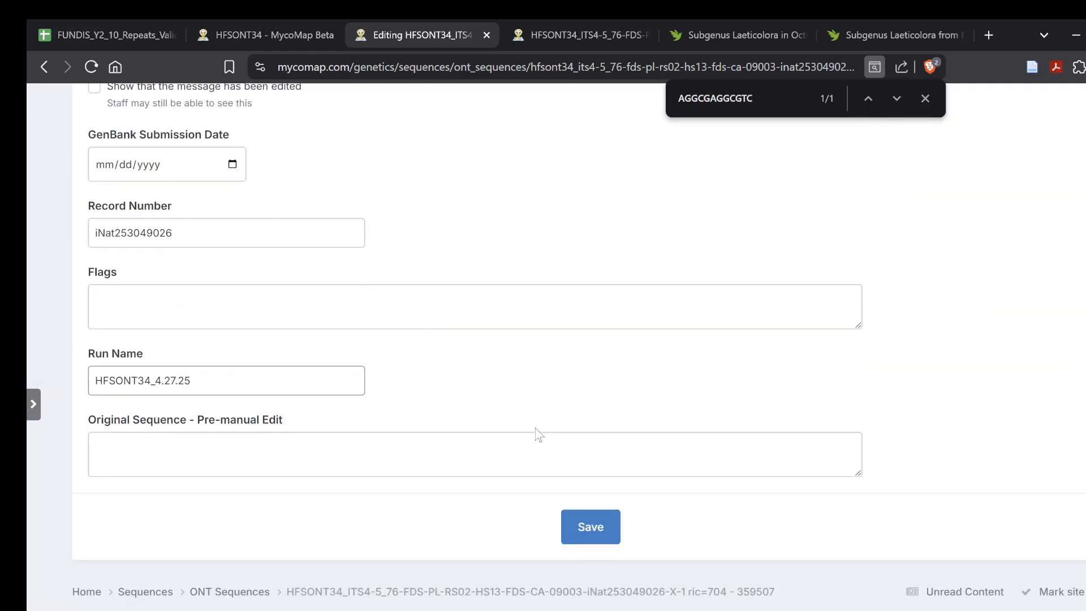
left_click(606, 540)
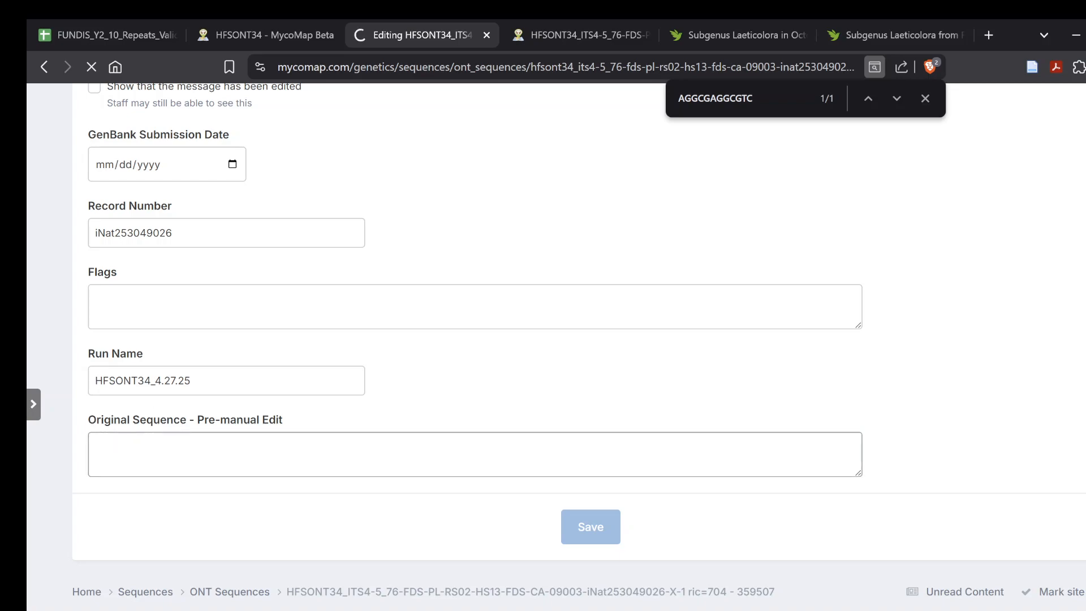
left_click(926, 100)
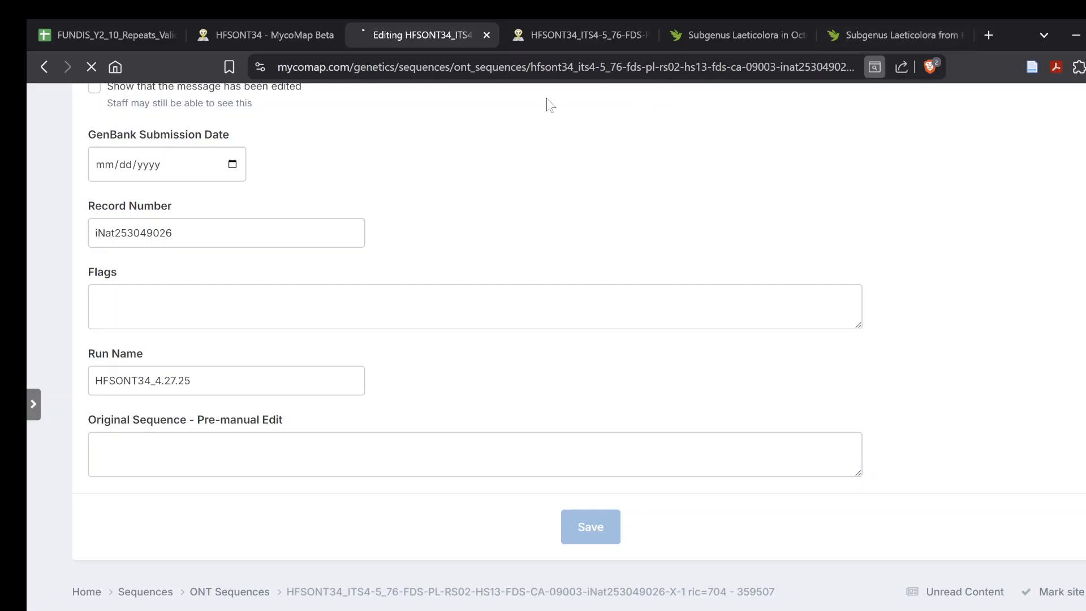
scroll(644, 102, "down", 3)
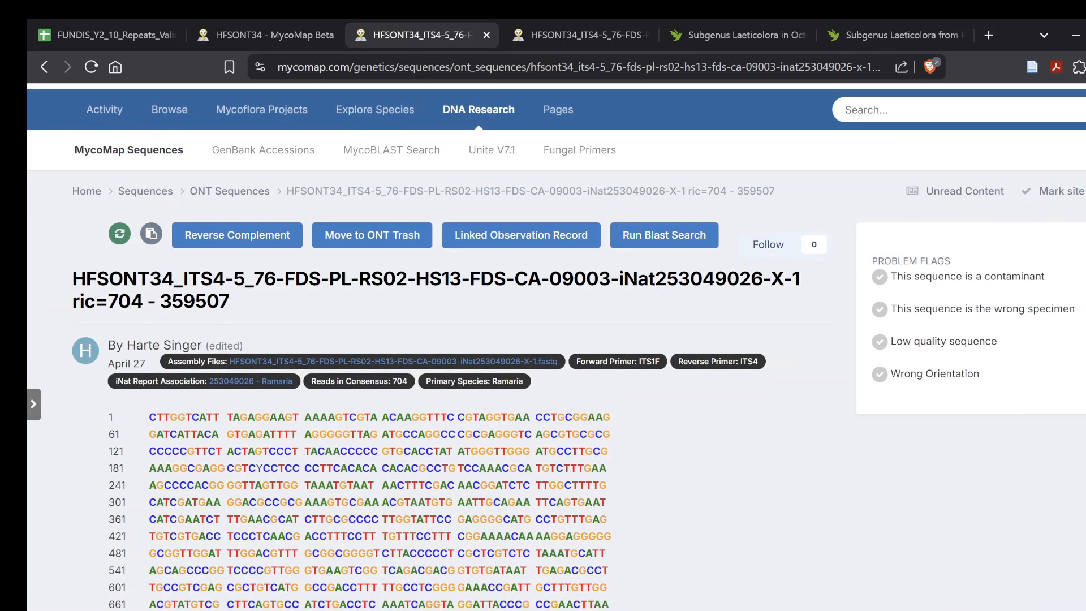
- Run a BLAST search on the edited sequence and view the MycoBLAST identity results
left_click_drag(205, 346, 277, 354)
left_click(350, 313)
left_click(628, 235)
left_click(450, 404)
left_click(427, 448)
left_click(469, 458)
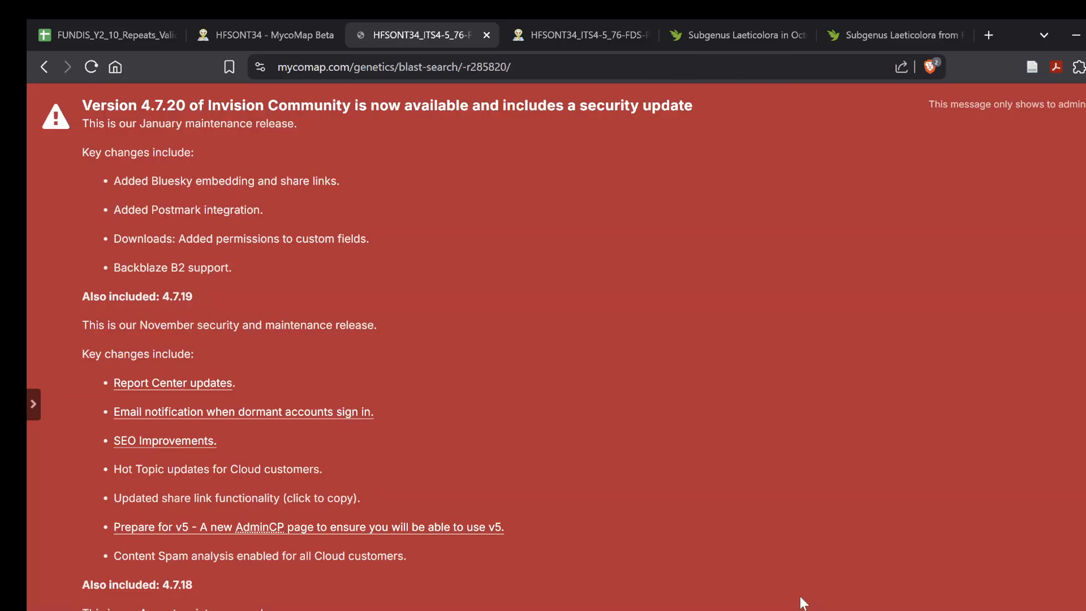
scroll(219, 489, "down", 4)
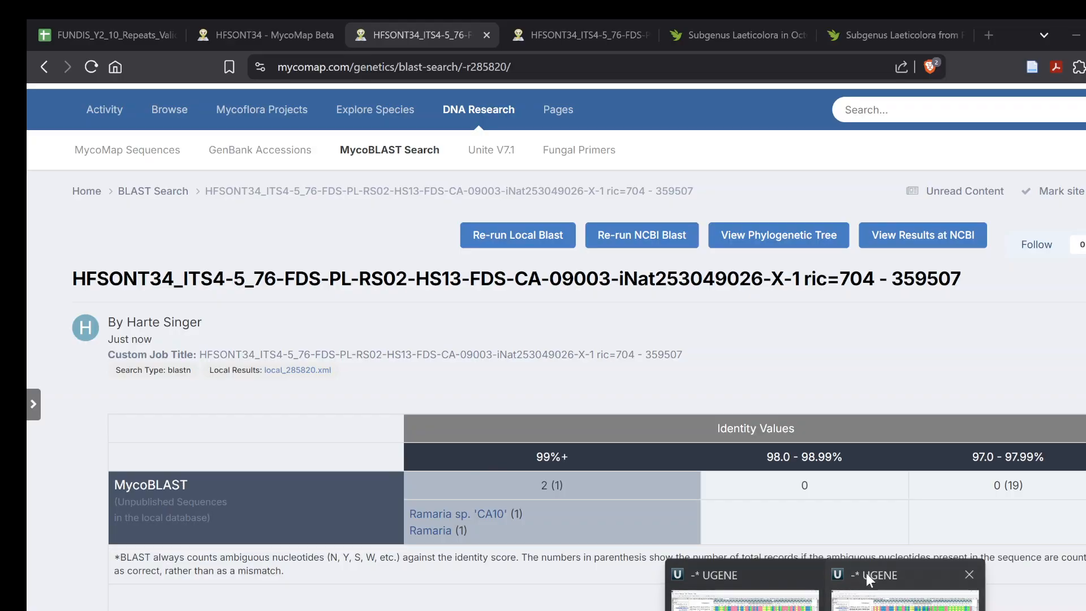
- Switch back to UGENE, copy the alignment's consensus and open it from the clipboard as a new sequence
left_click(867, 573)
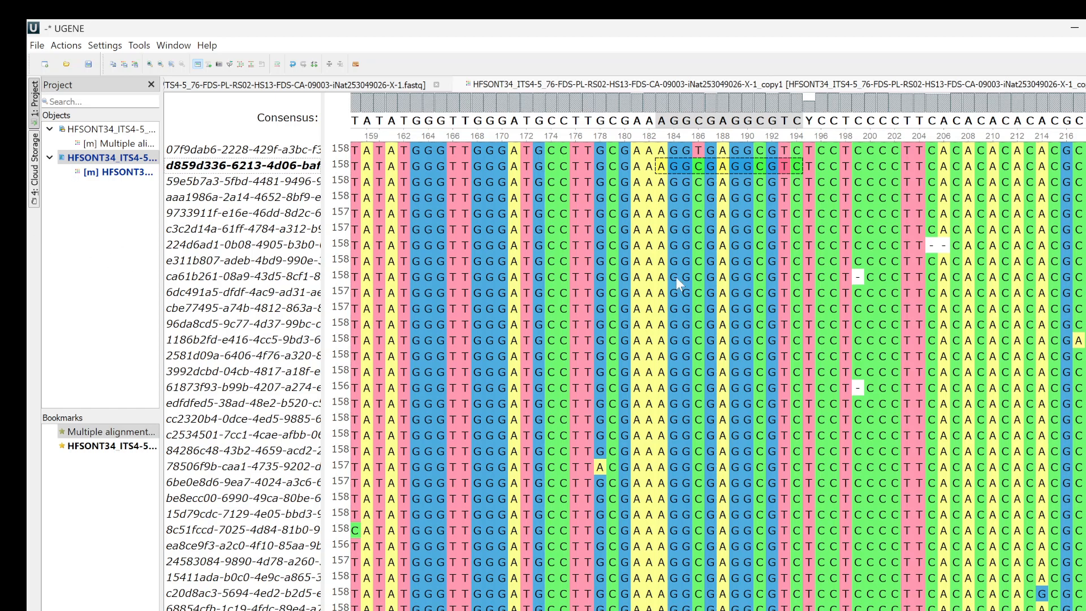
right_click(589, 205)
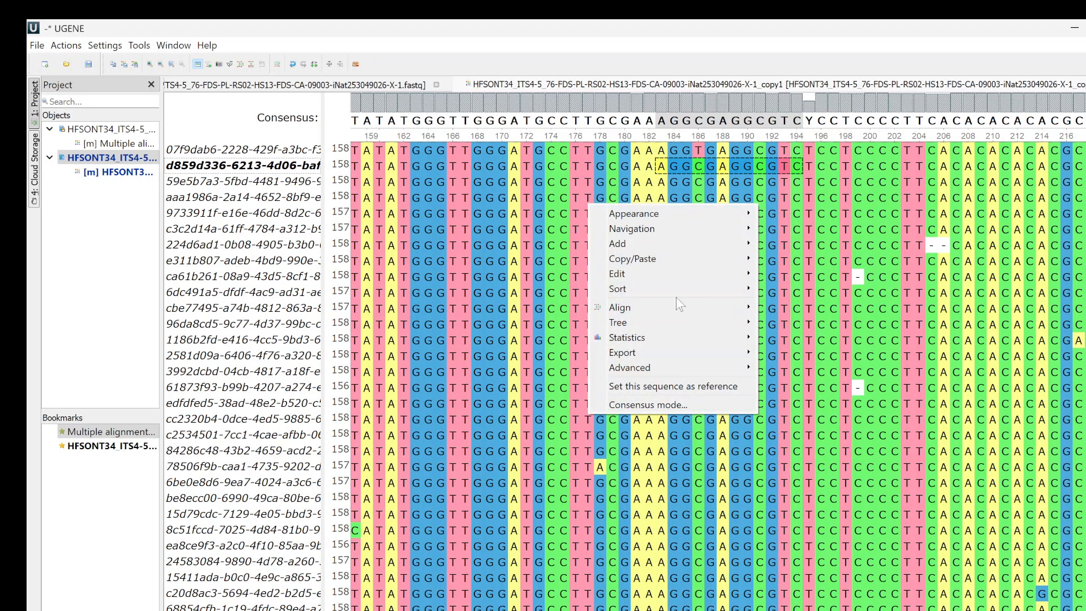
mouse_move(677, 260)
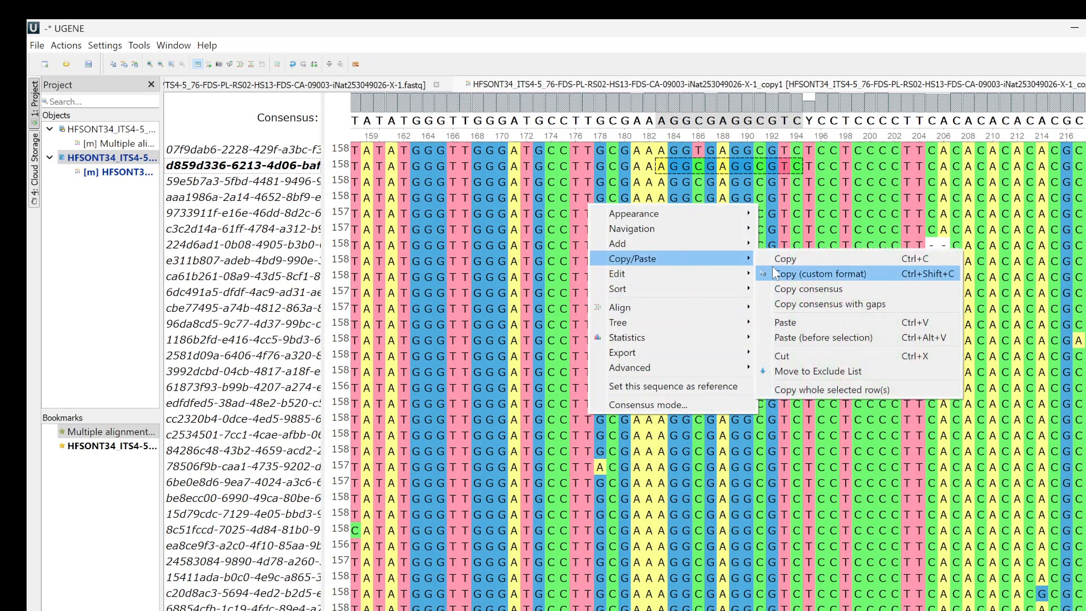
left_click(806, 289)
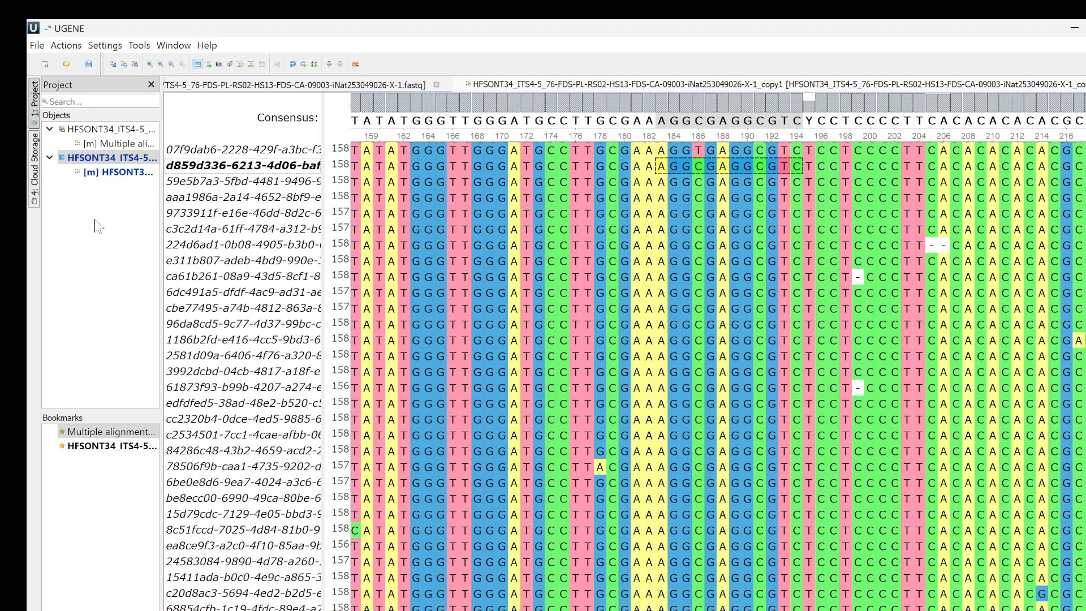
left_click(33, 47)
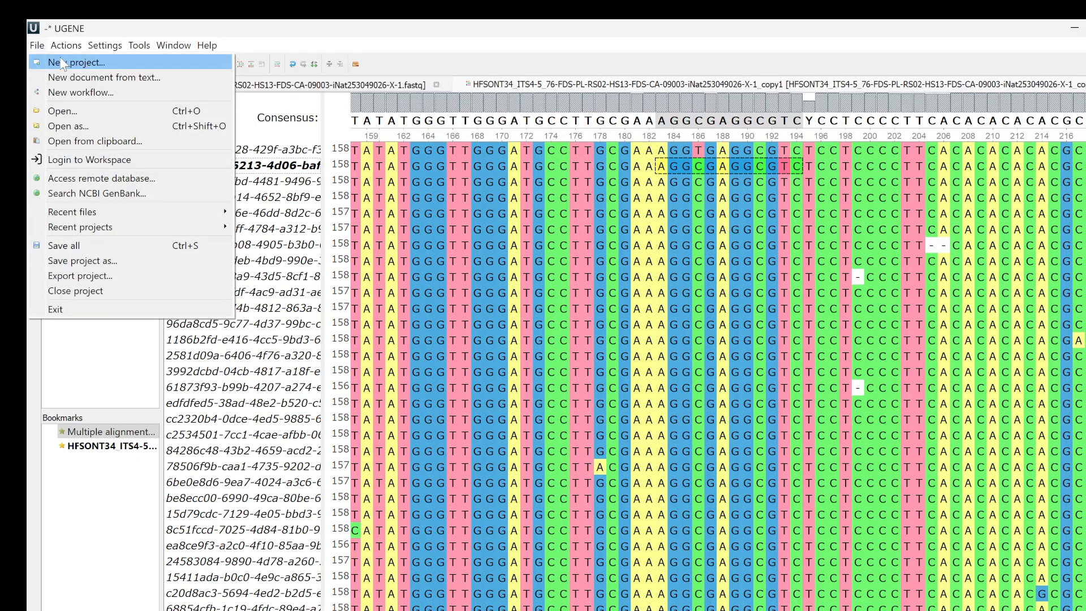
left_click(102, 142)
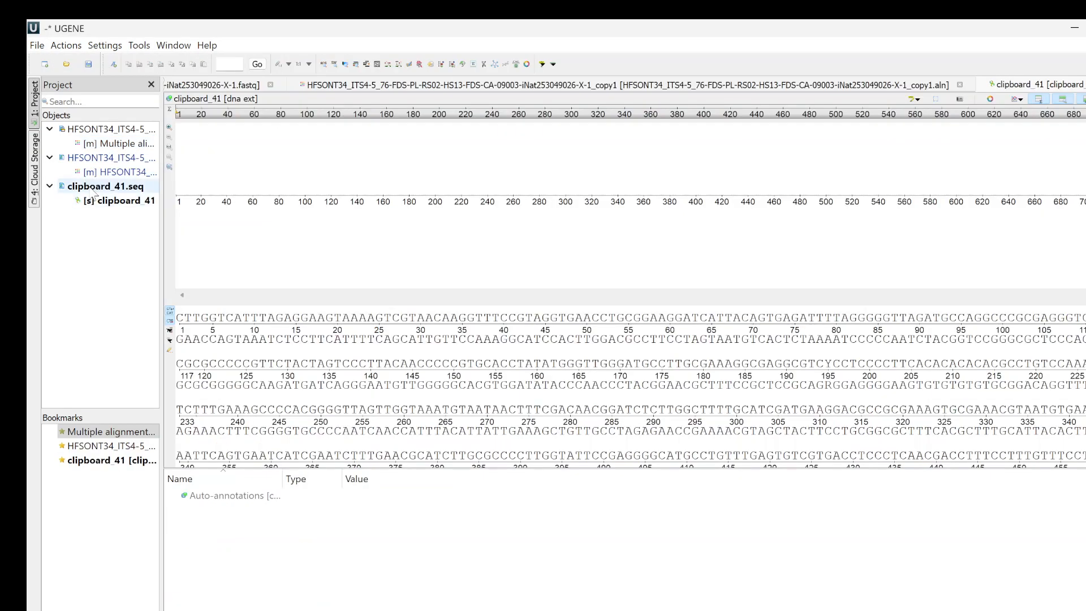
- Export the consensus sequence opened from the clipboard as an alignment and select the resulting document
right_click(90, 188)
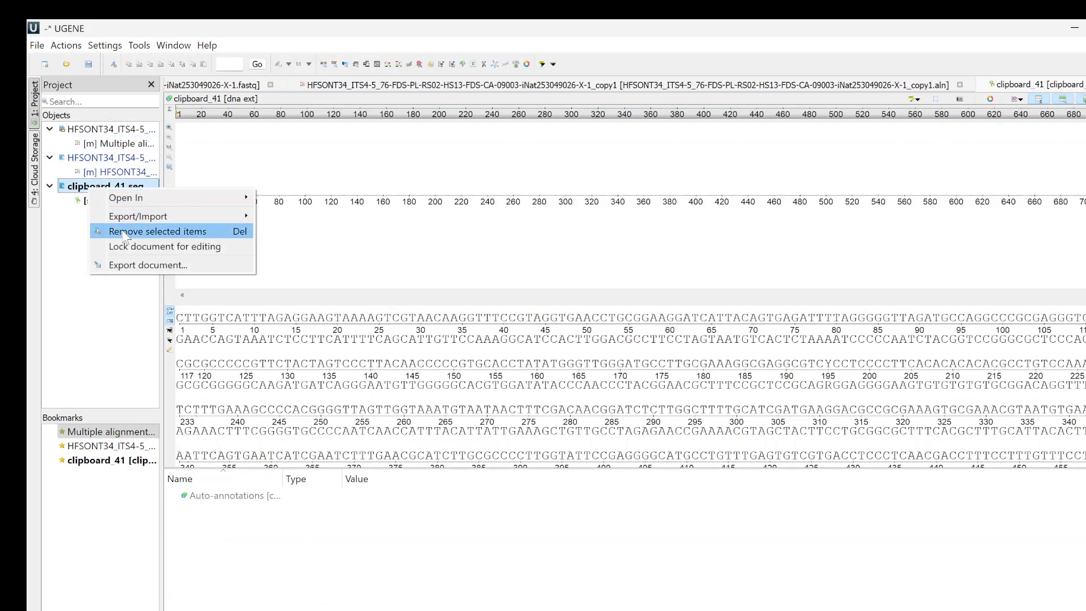
mouse_move(133, 219)
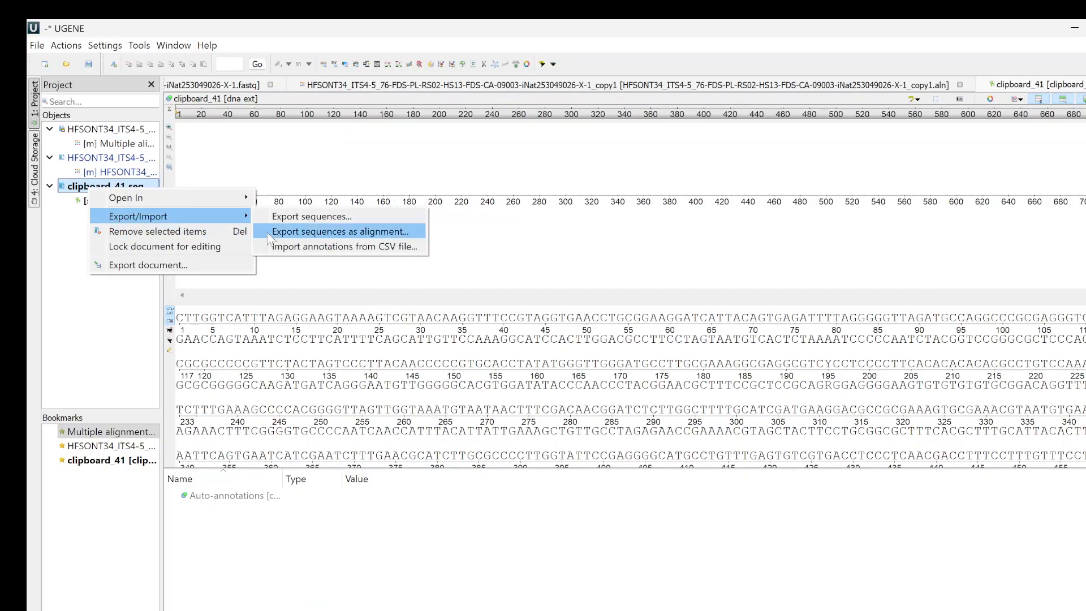
left_click(302, 233)
left_click(616, 403)
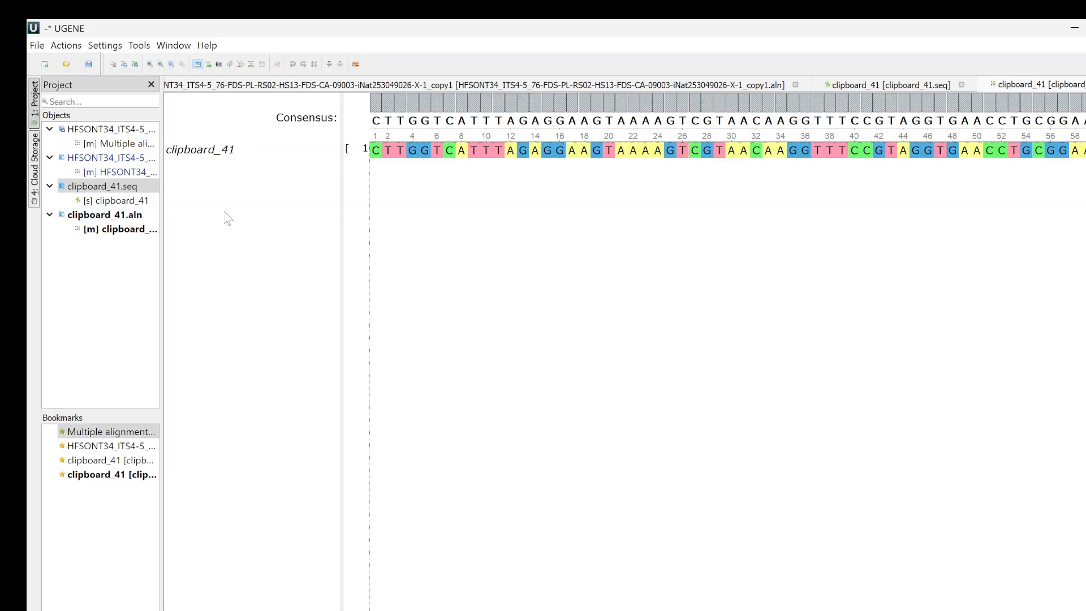
left_click(85, 215)
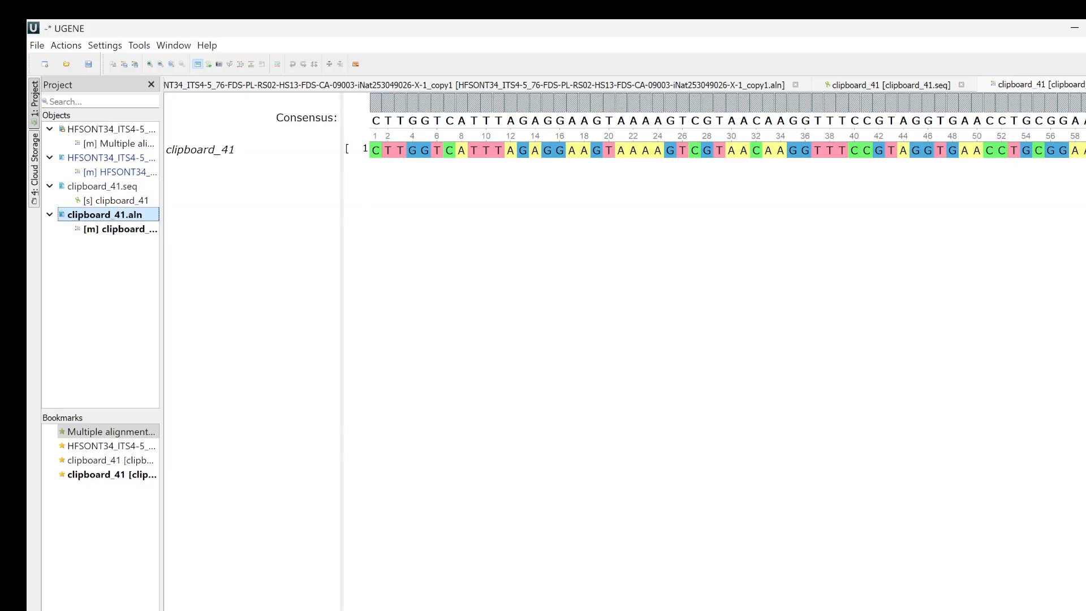
- Switch to the browser, open the sequence record of the first MycoBLAST hit from the earlier results and copy its sequence
left_click(776, 581)
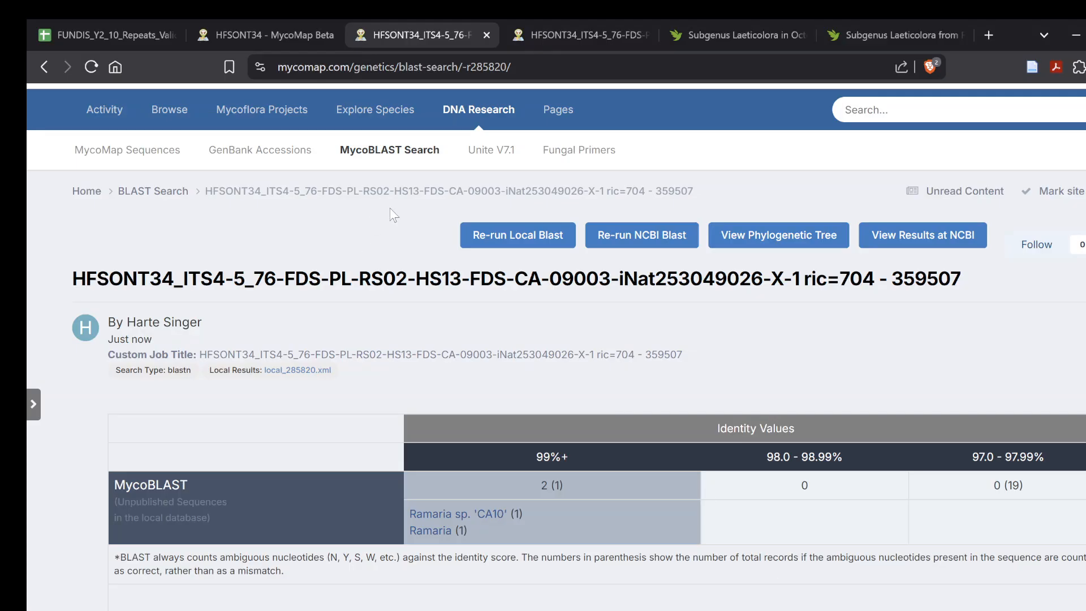
left_click(308, 37)
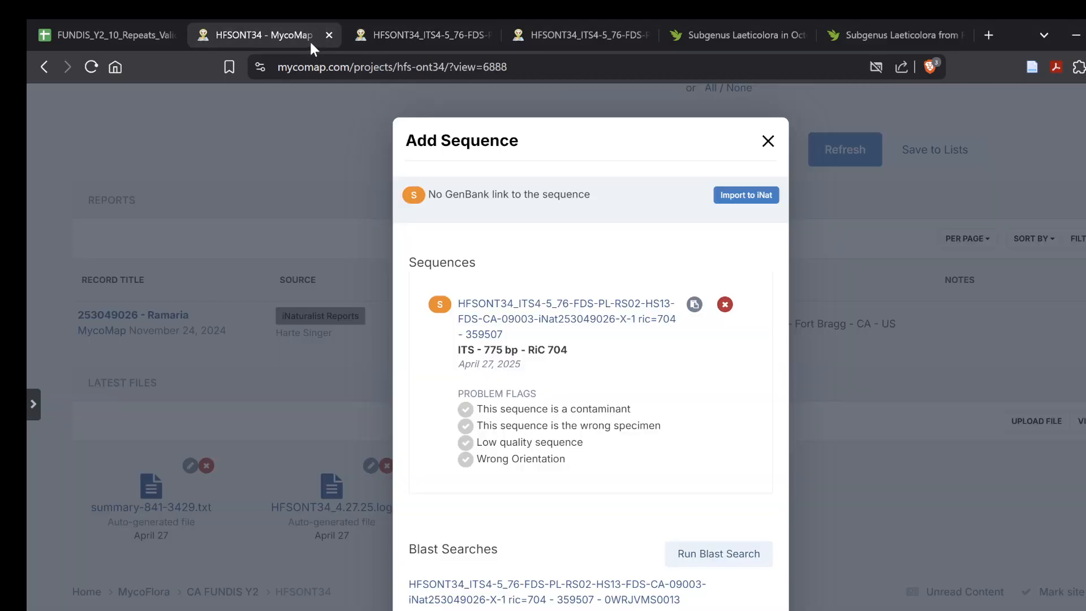
left_click(432, 34)
left_click(552, 27)
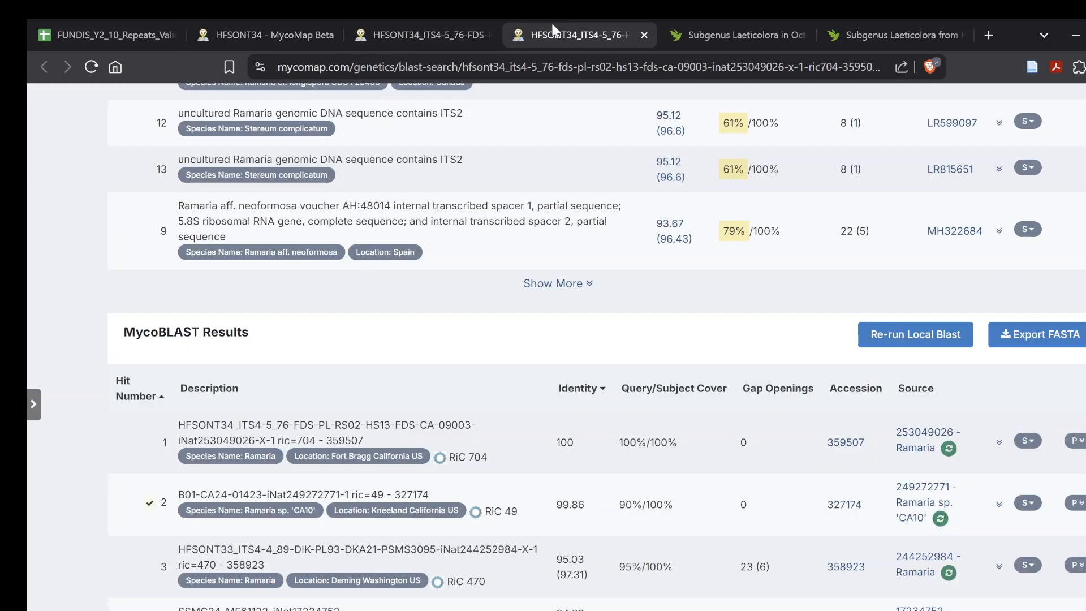
left_click(845, 442)
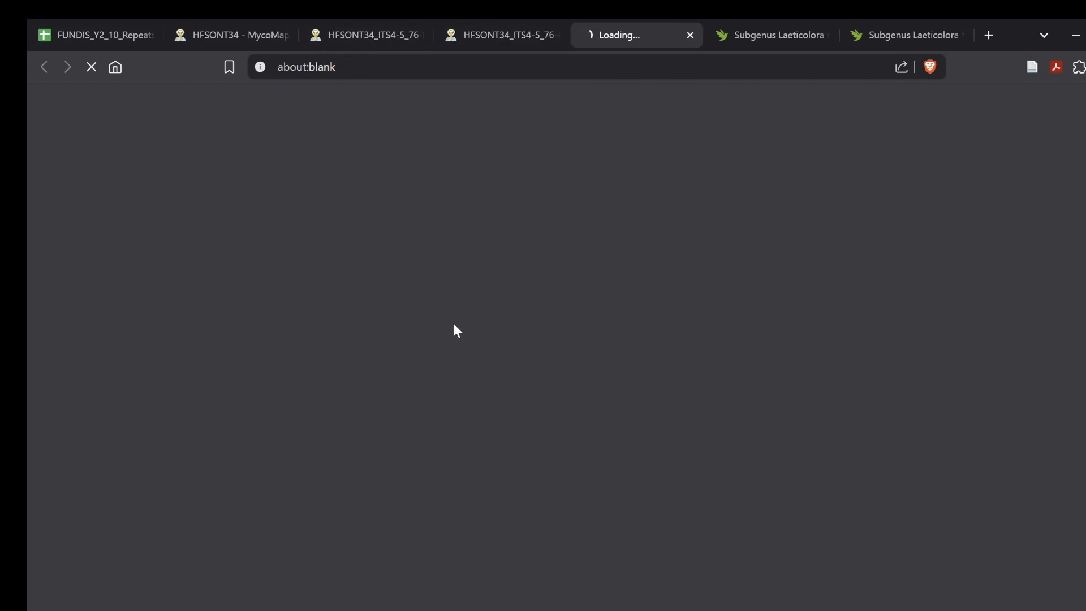
scroll(430, 321, "down", 10)
scroll(492, 453, "up", 6)
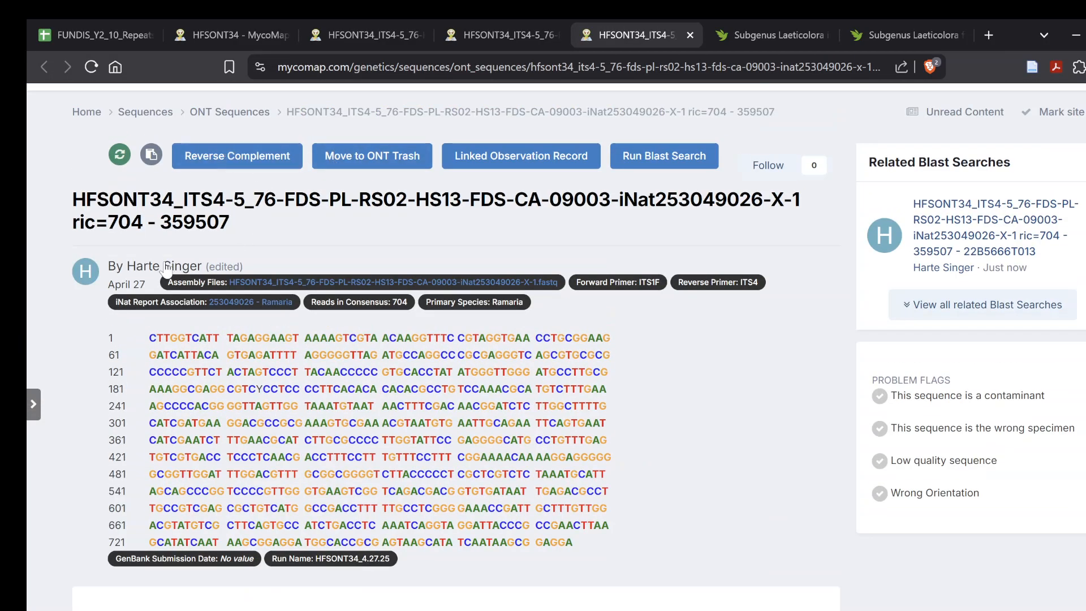
left_click(155, 155)
- Switch to UGENE, paste the copied sequence into the clipboard_41 alignment and align the two sequences with MAFFT using default options
mouse_move(824, 609)
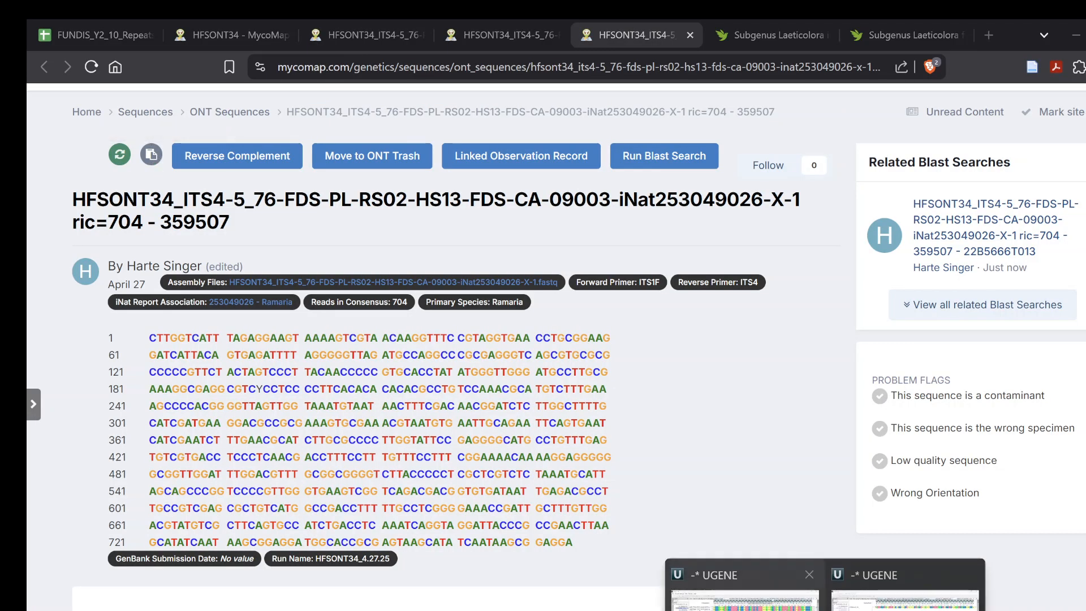
left_click(878, 581)
key("ctrl+v")
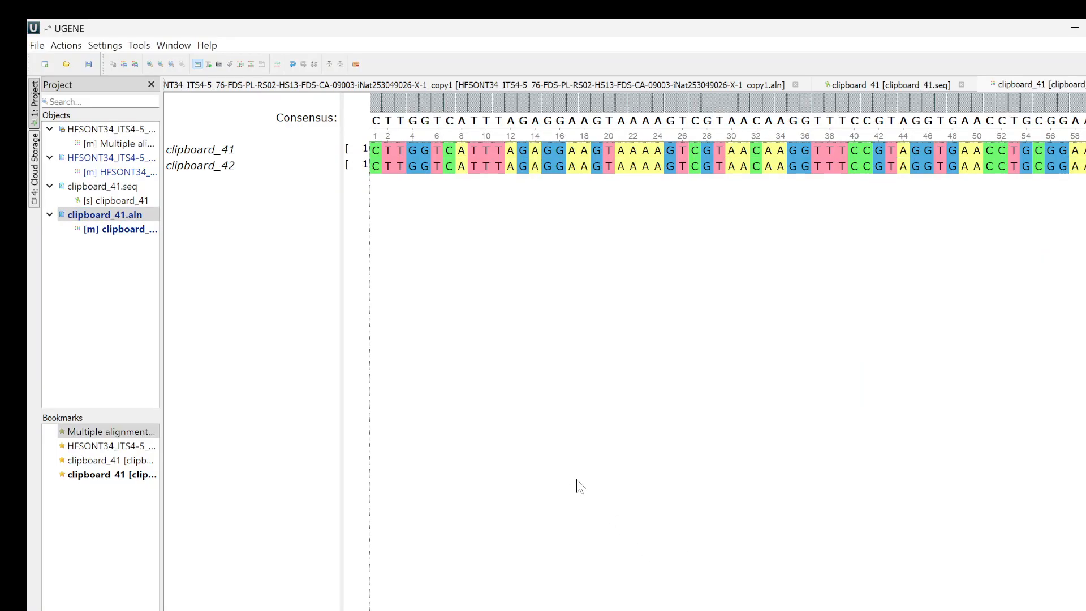
left_click(242, 65)
left_click(293, 120)
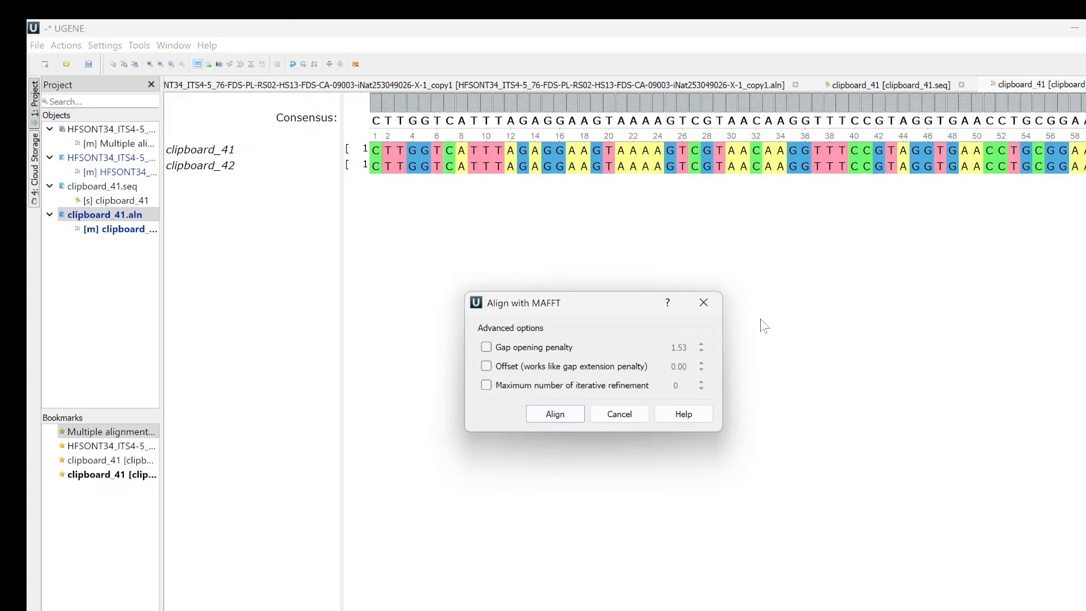
left_click(556, 413)
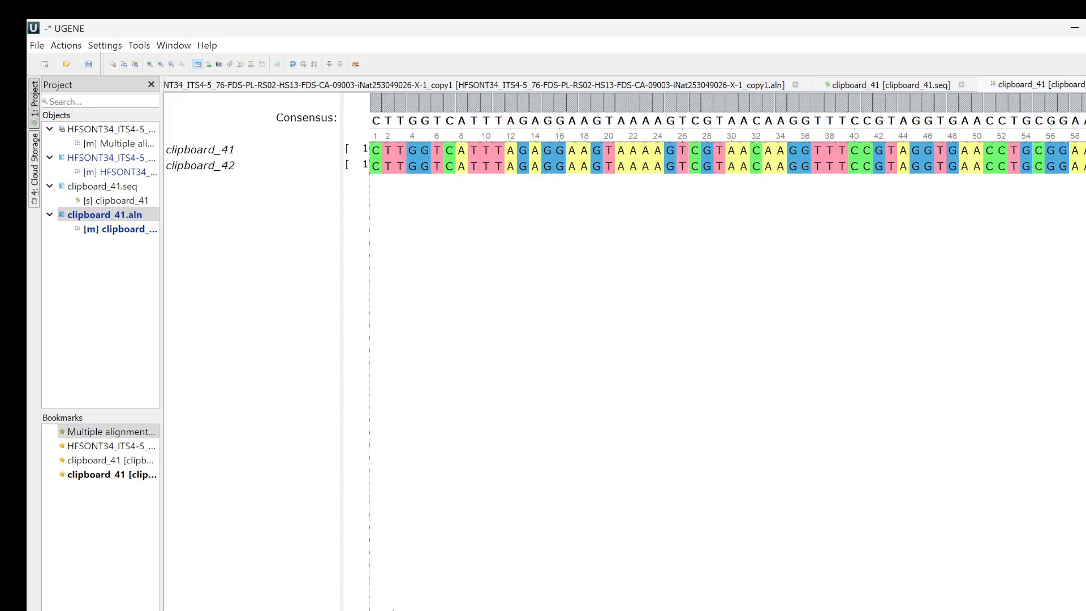
- Compare the far end of the clipboard_41 and clipboard_42 alignment with the end of the original HFSONT34 read alignment
left_click_drag(418, 610, 1075, 610)
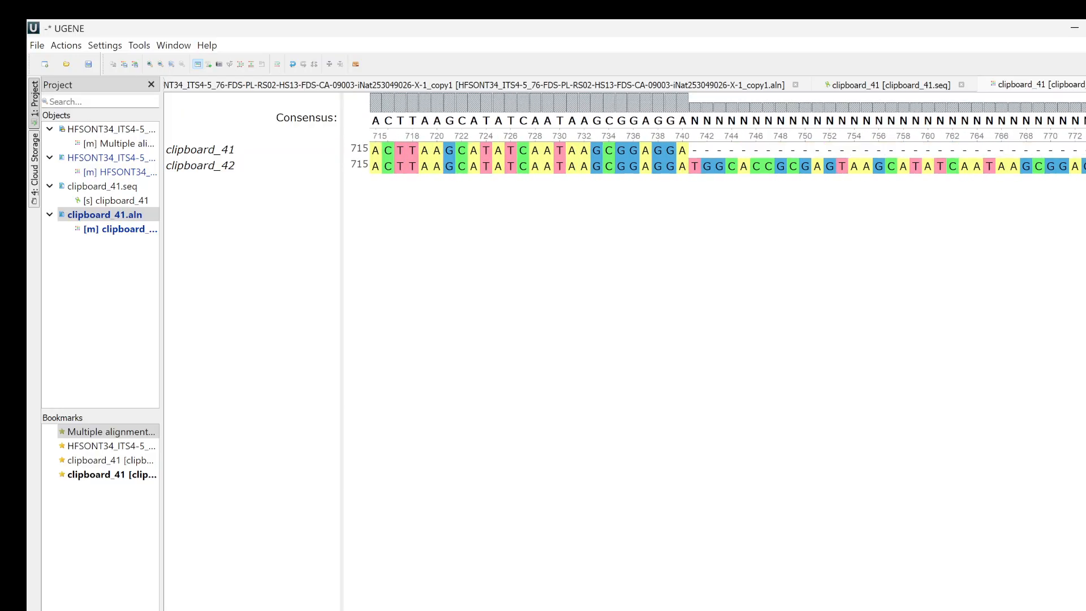
mouse_move(1075, 610)
left_mouse_down()
mouse_move(1044, 610)
mouse_move(1075, 610)
left_mouse_up()
left_click(113, 172)
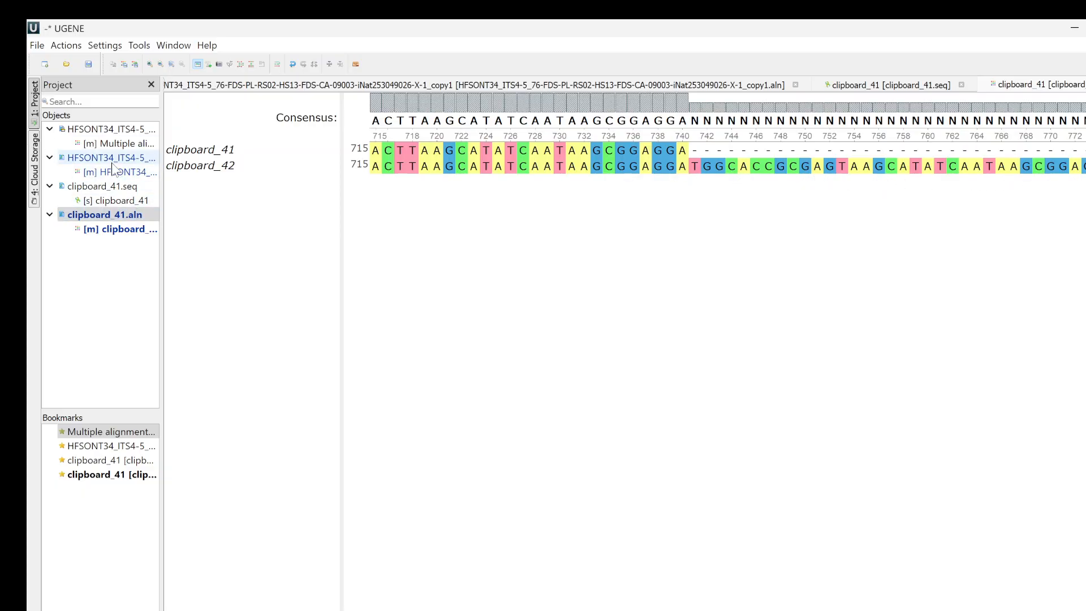
double_click(110, 157)
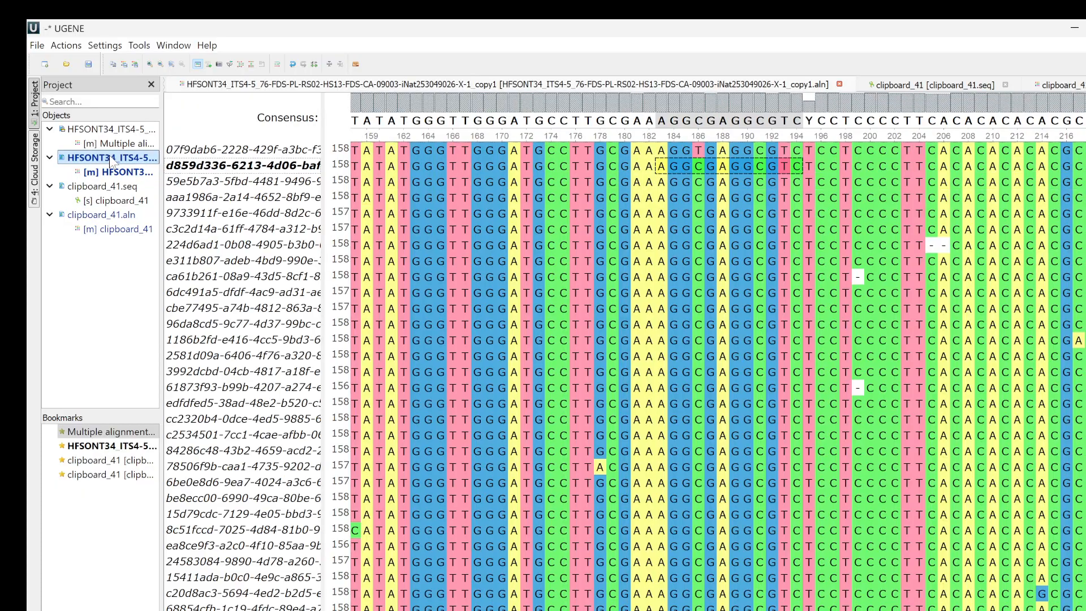
left_click_drag(554, 610, 1083, 610)
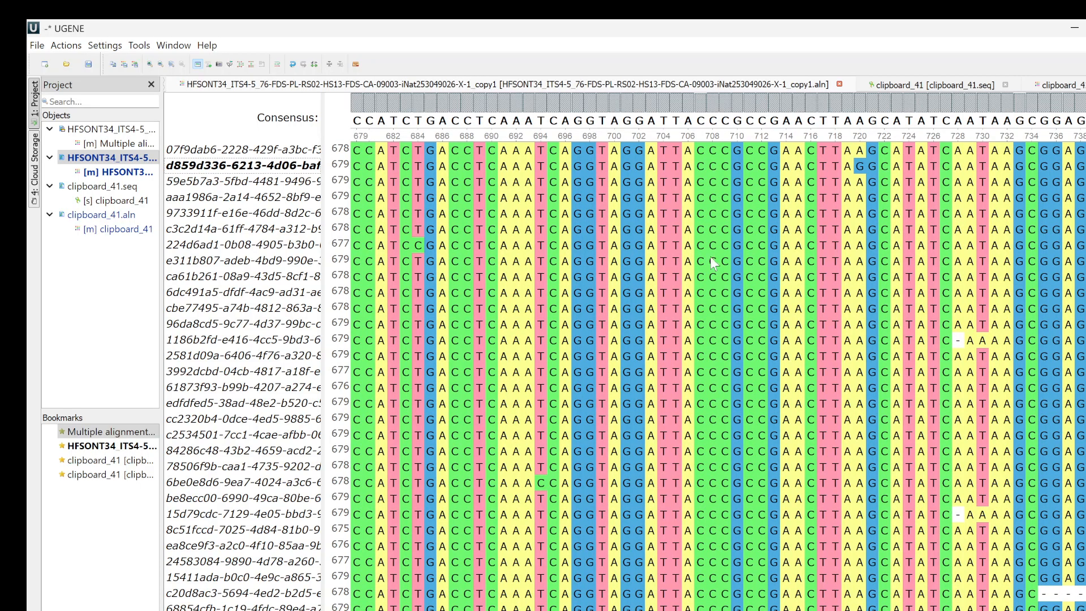
double_click(105, 218)
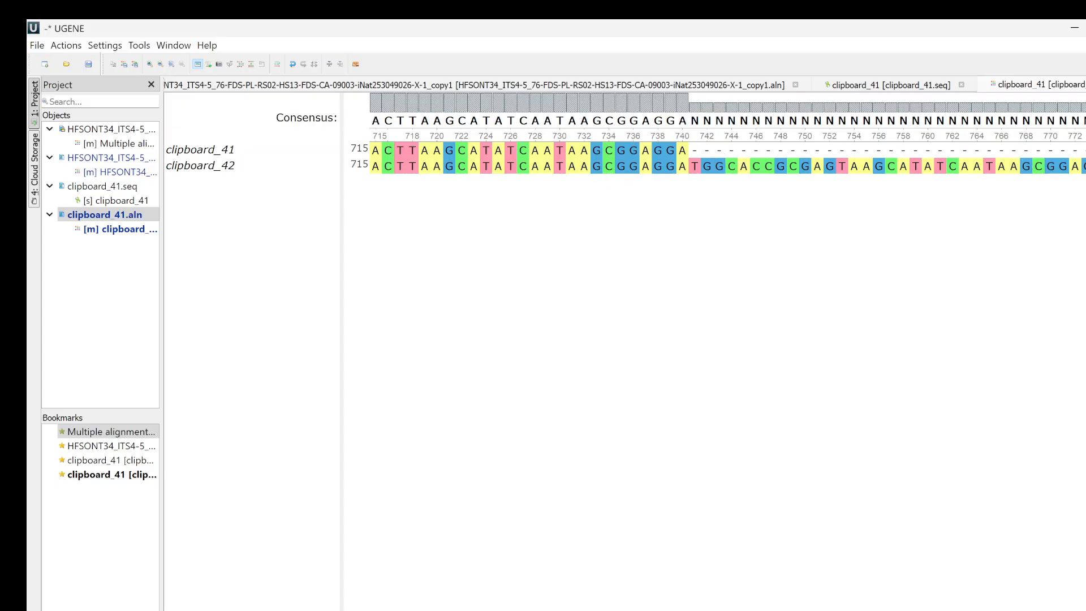
scroll(724, 158, "left", 5)
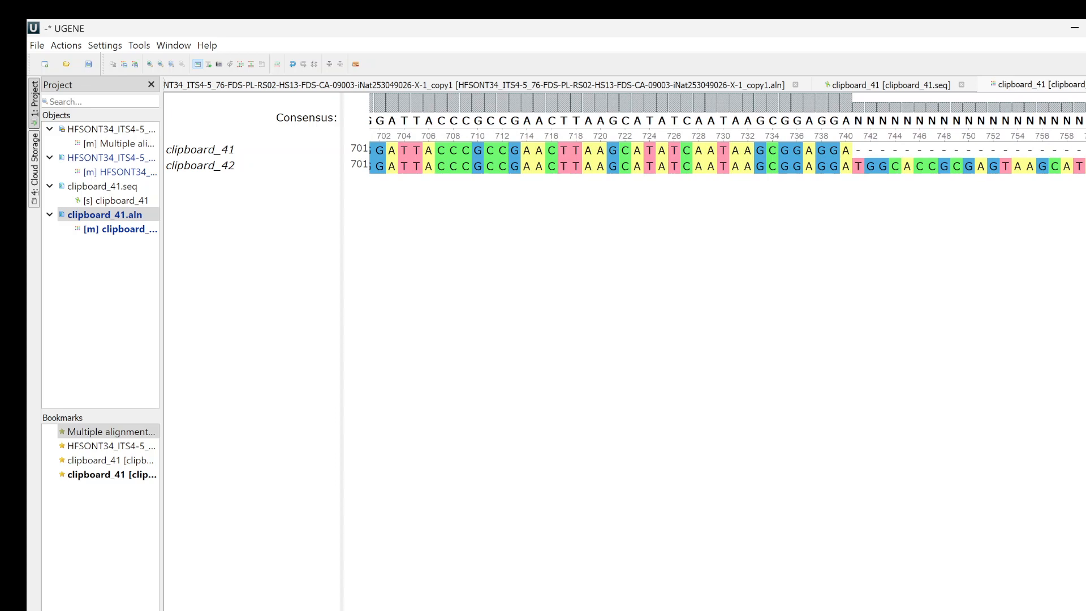
scroll(723, 158, "right", 5)
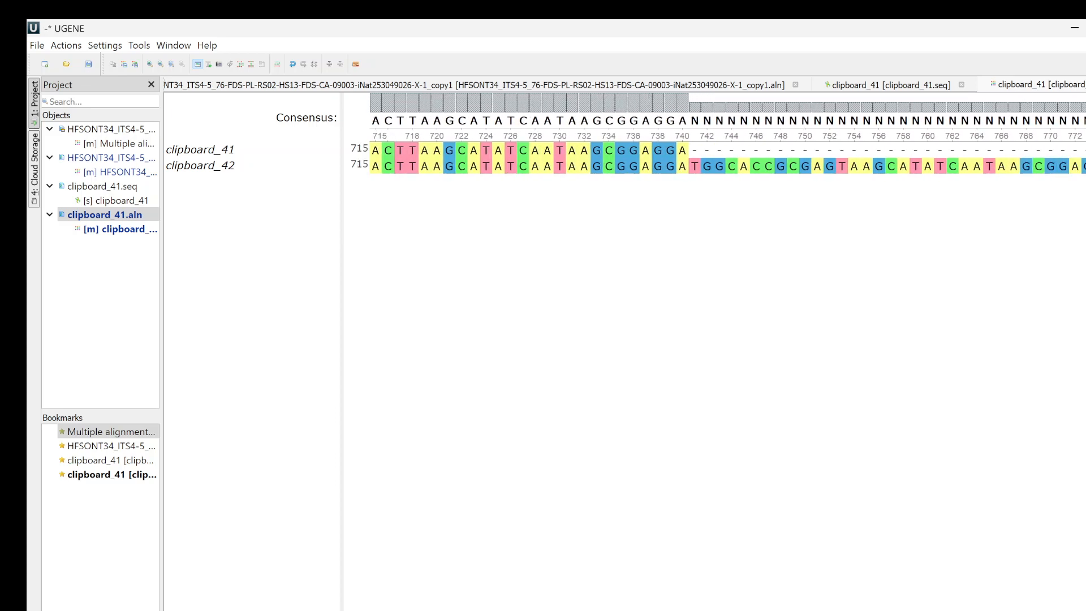
scroll(724, 158, "left", 8)
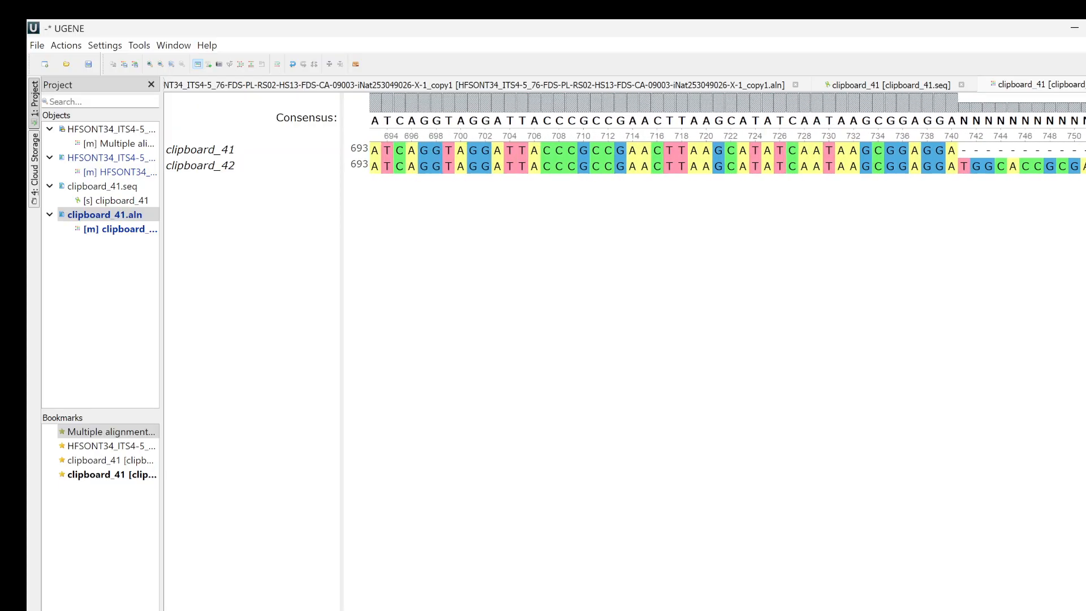
scroll(724, 158, "right", 3)
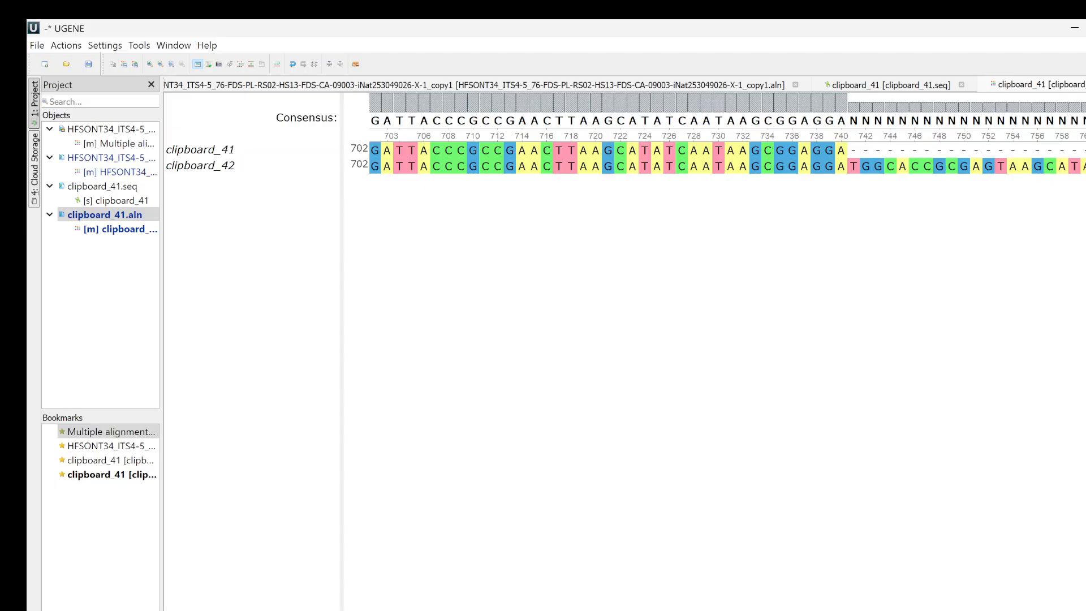
- Reopen the HFSONT34 read alignment and copy its consensus sequence
double_click(99, 199)
double_click(88, 160)
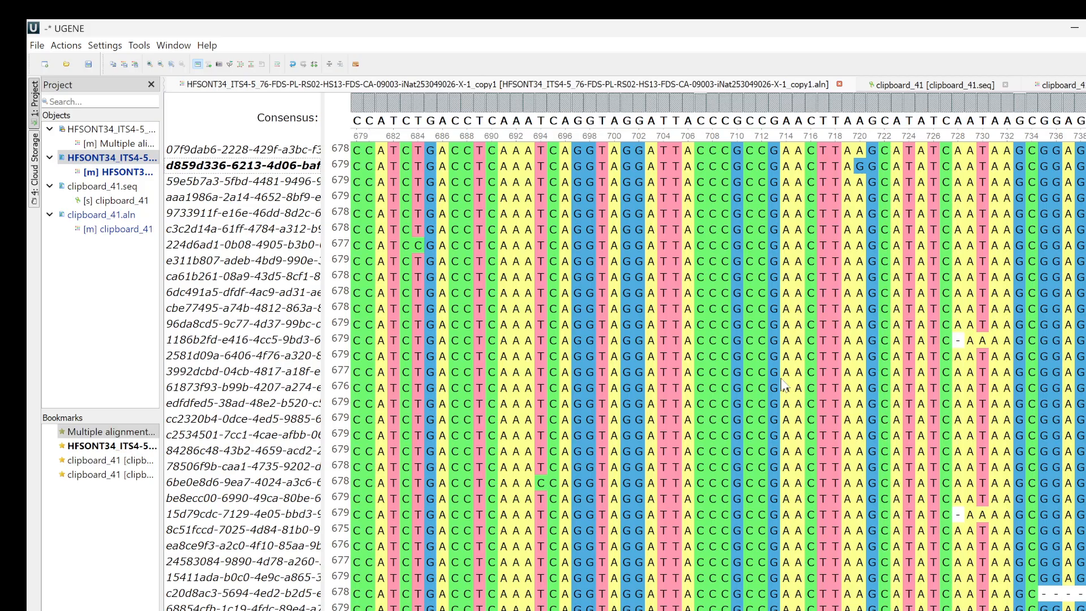
scroll(718, 374, "left", 10)
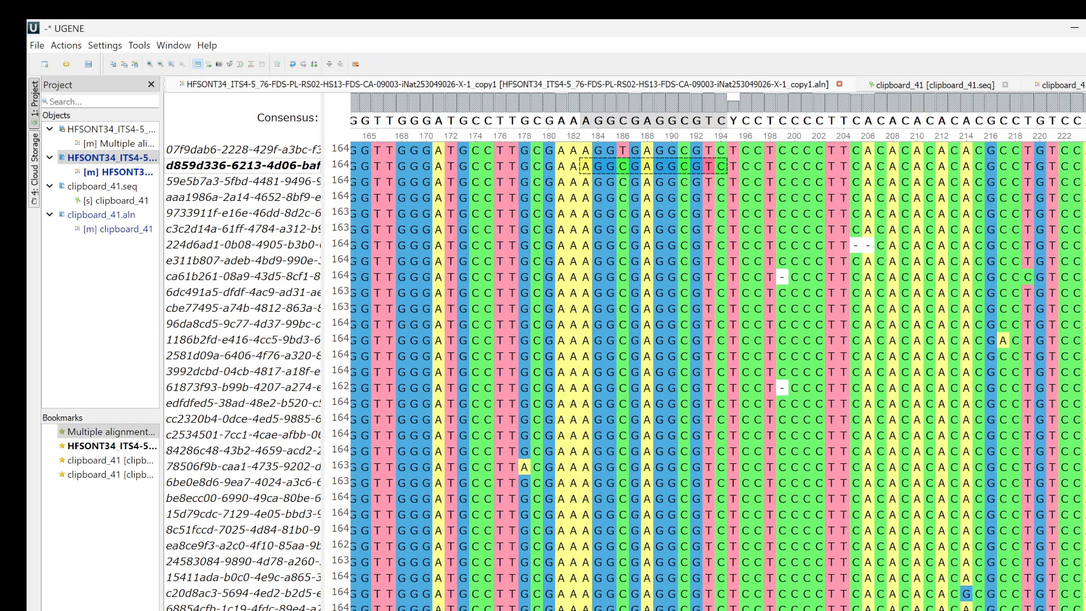
right_click(452, 198)
mouse_move(502, 252)
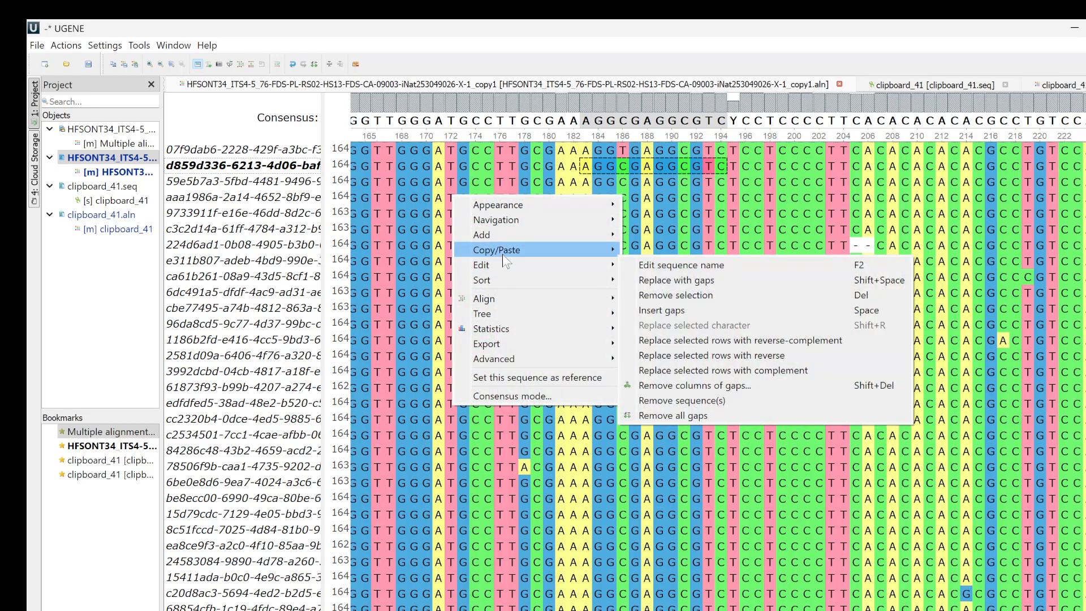
left_click(769, 281)
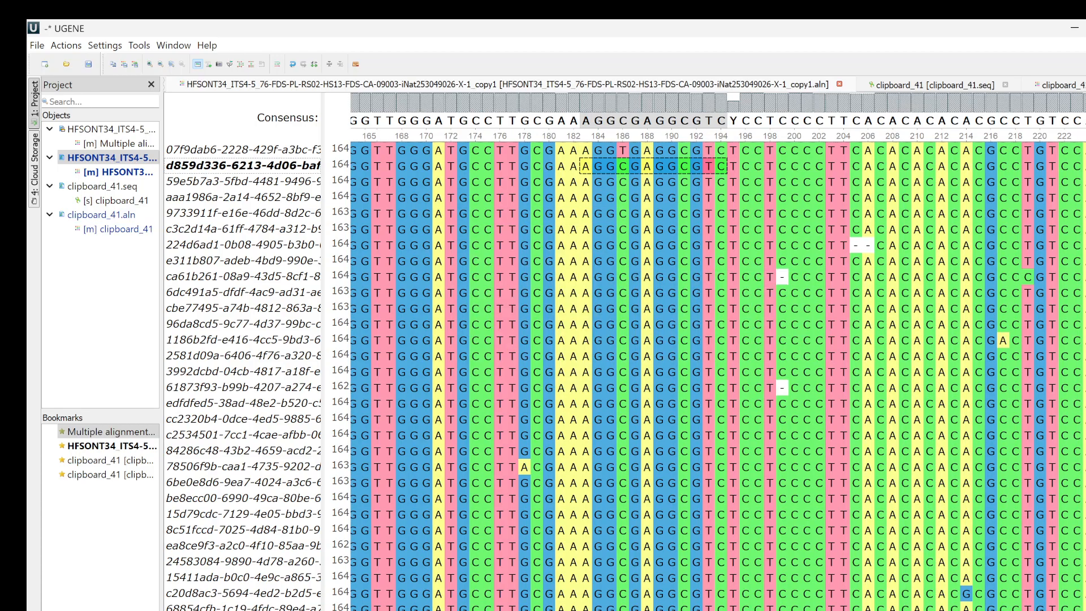
- Switch to the browser, open the MycoMap sequence record for editing and replace the whole Edited Sequence with the copied consensus
left_click(795, 569)
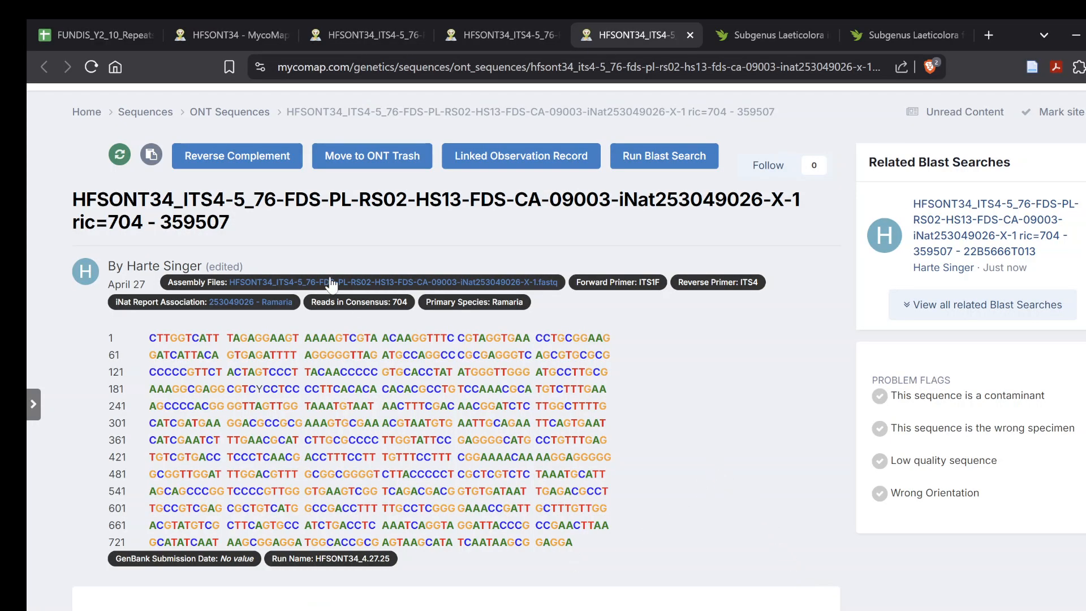
scroll(97, 581, "down", 4)
left_click(229, 557)
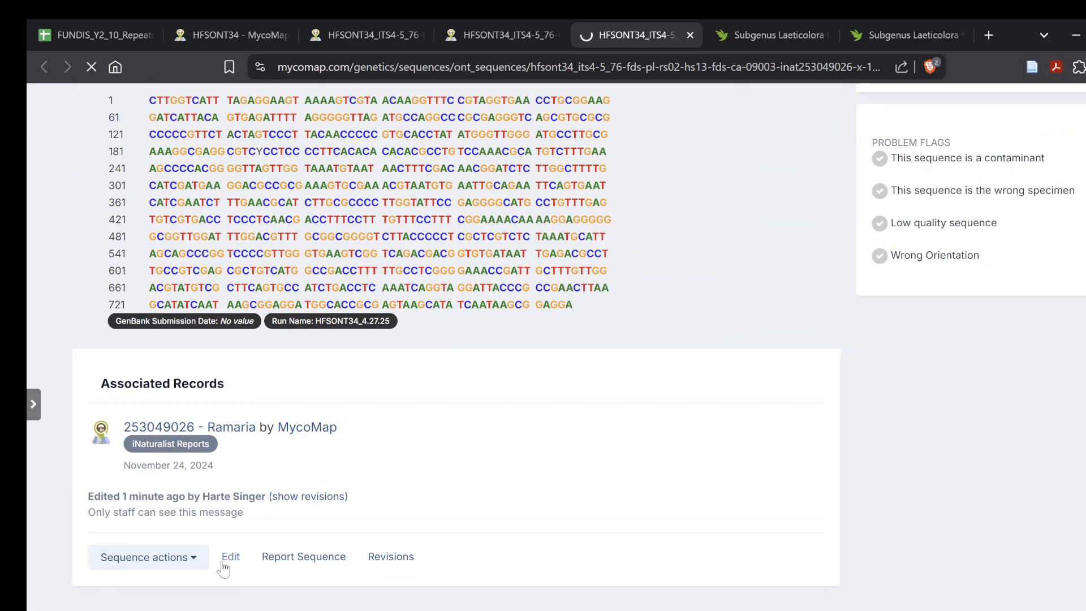
scroll(247, 424, "down", 10)
scroll(248, 424, "down", 15)
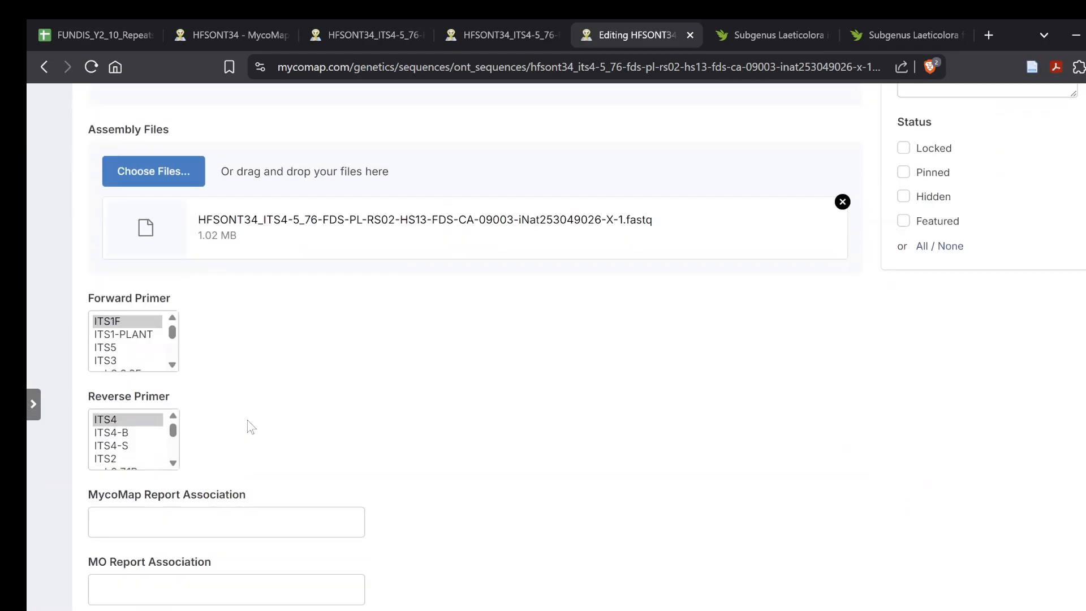
left_click(100, 286)
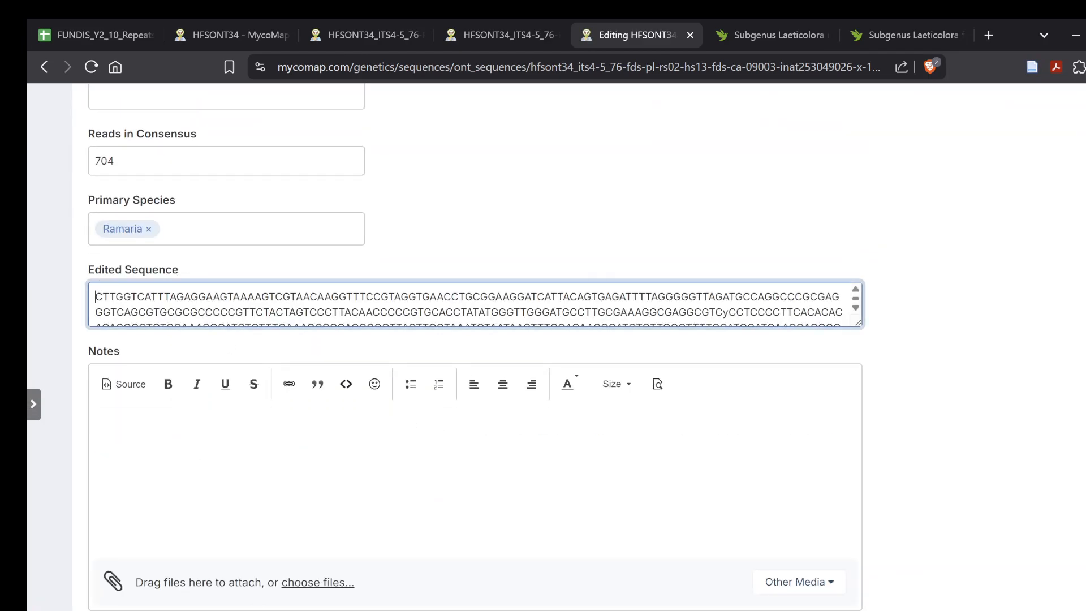
key("ctrl+a")
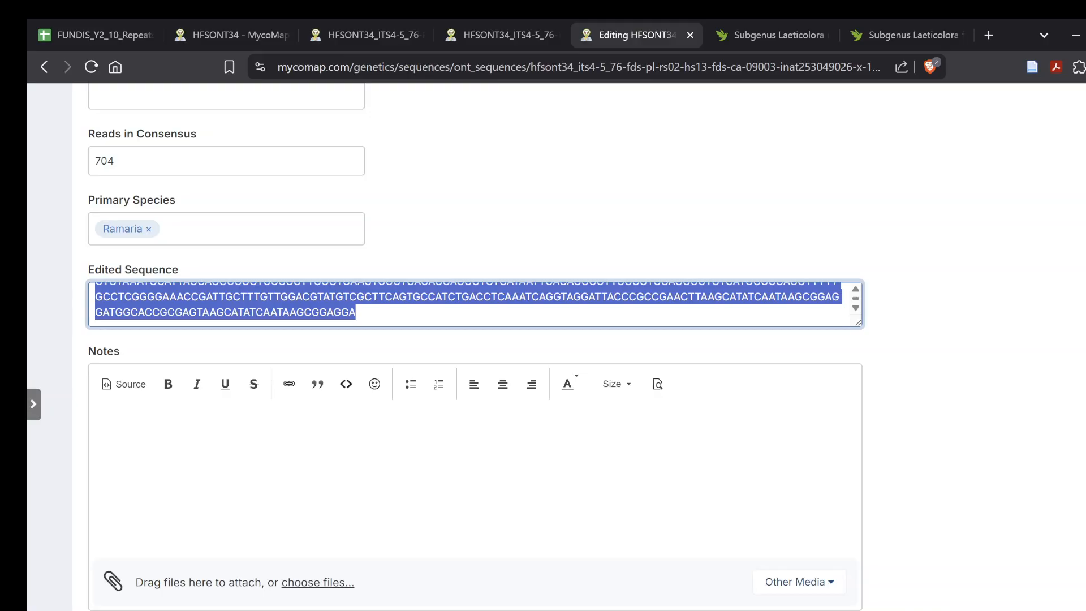
key("BackSpace")
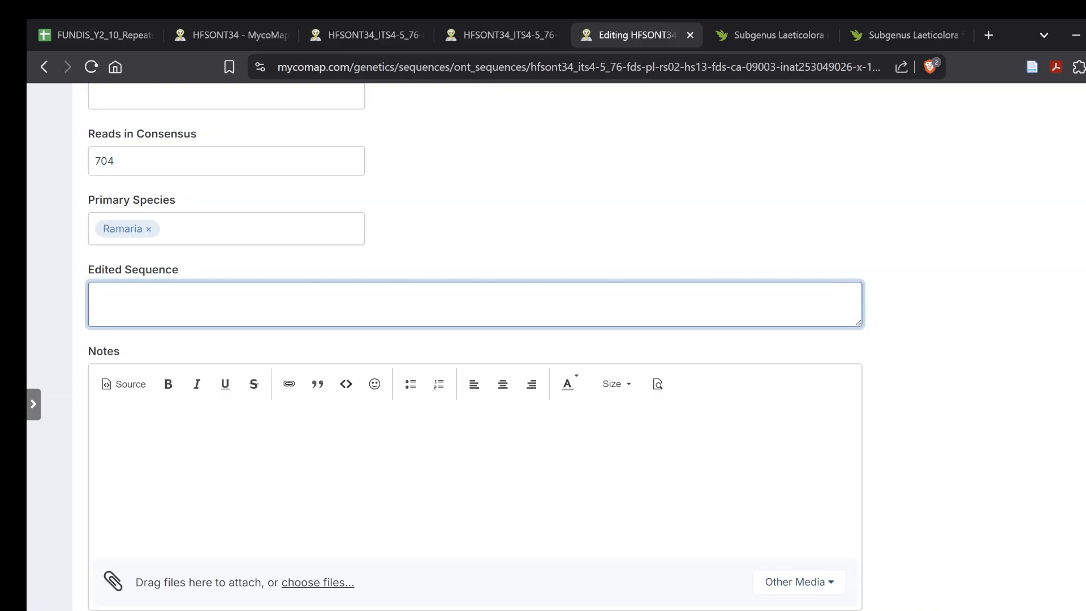
key("ctrl+v")
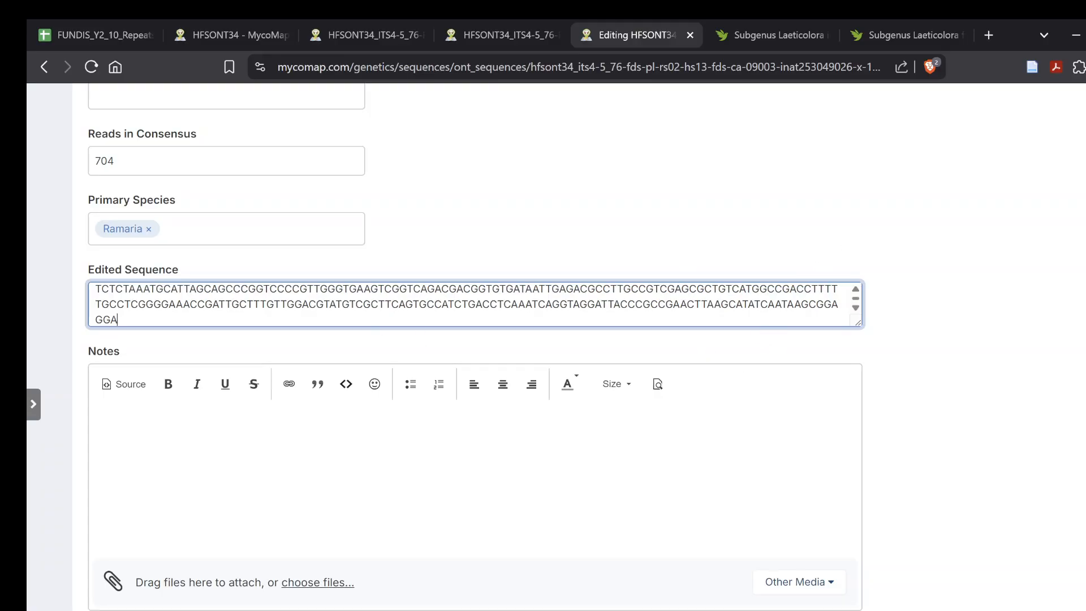
- Extend the reason for edit to "Polymorphism - removed duplicated primer sequence" and save the record
scroll(588, 508, "down", 8)
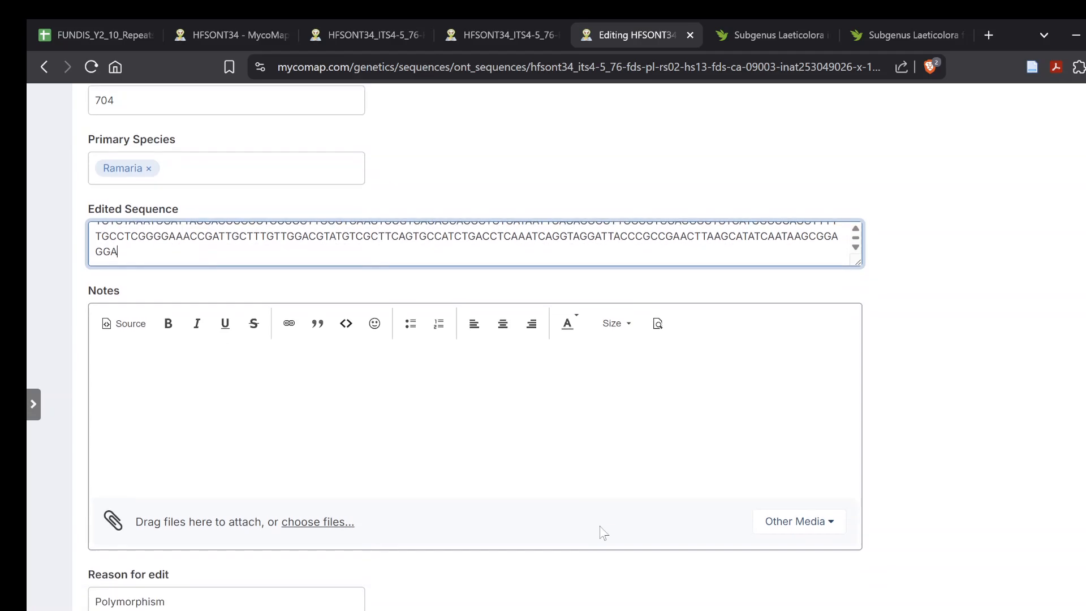
scroll(585, 503, "down", 3)
scroll(585, 500, "up", 19)
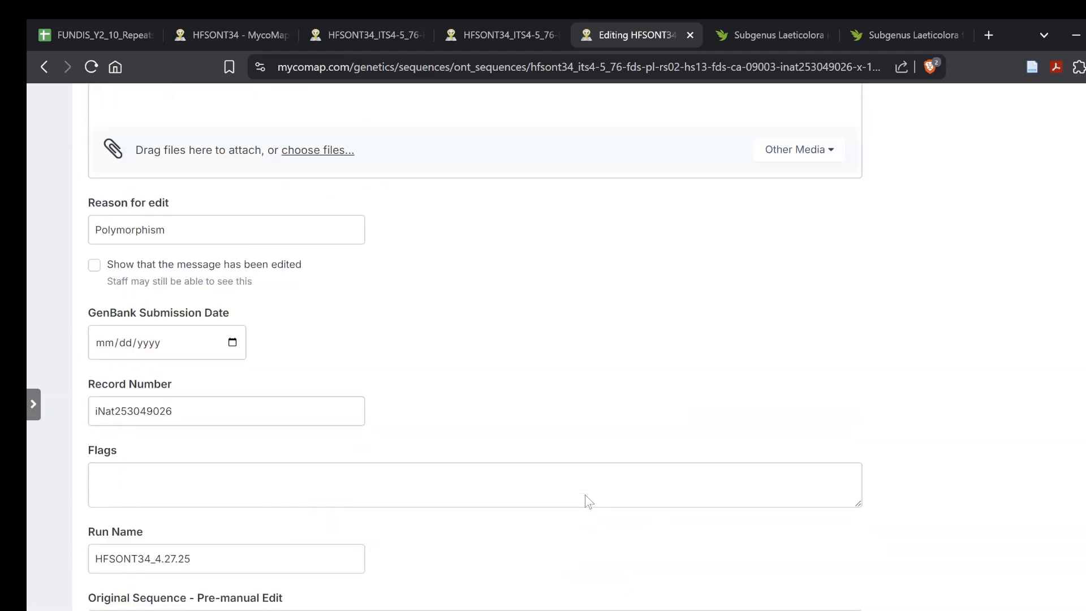
scroll(588, 501, "down", 7)
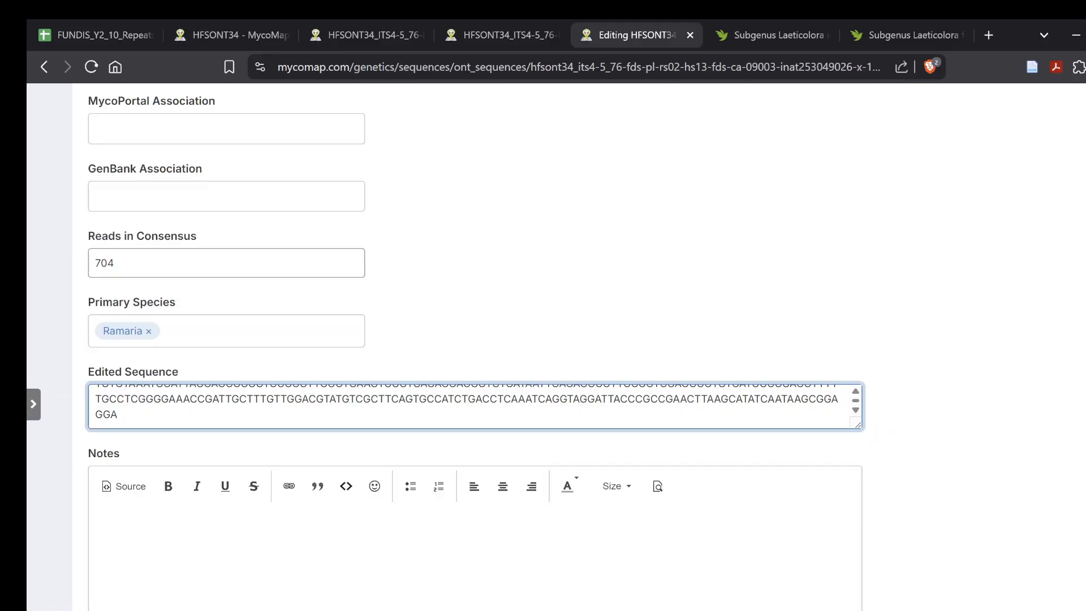
scroll(575, 500, "down", 6)
left_click(220, 453)
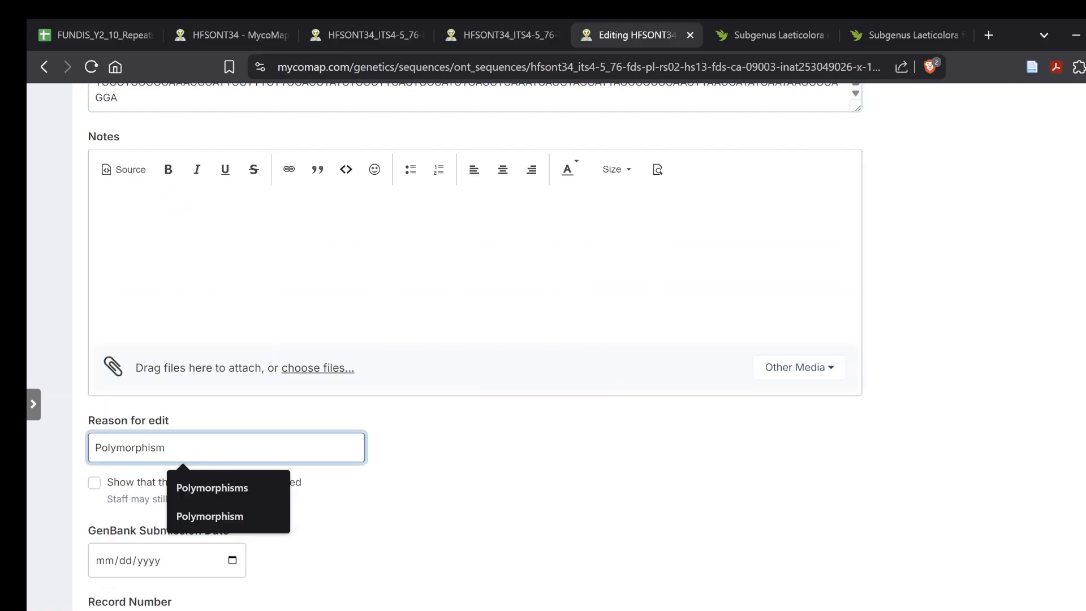
type("- remove c")
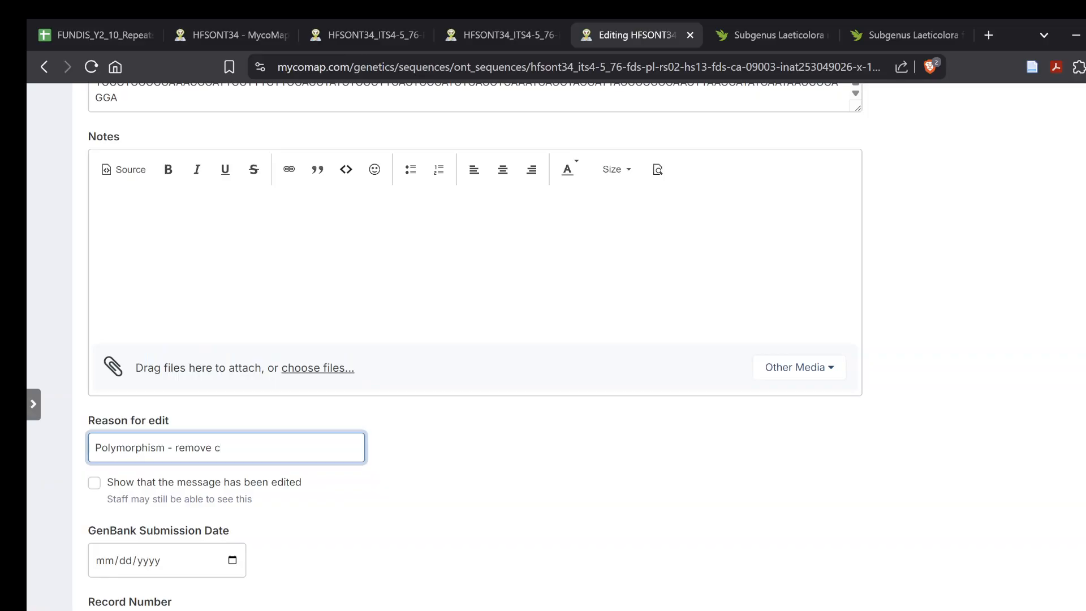
key("BackSpace")
key("BackSpace")
type("d duplicated primer sequence")
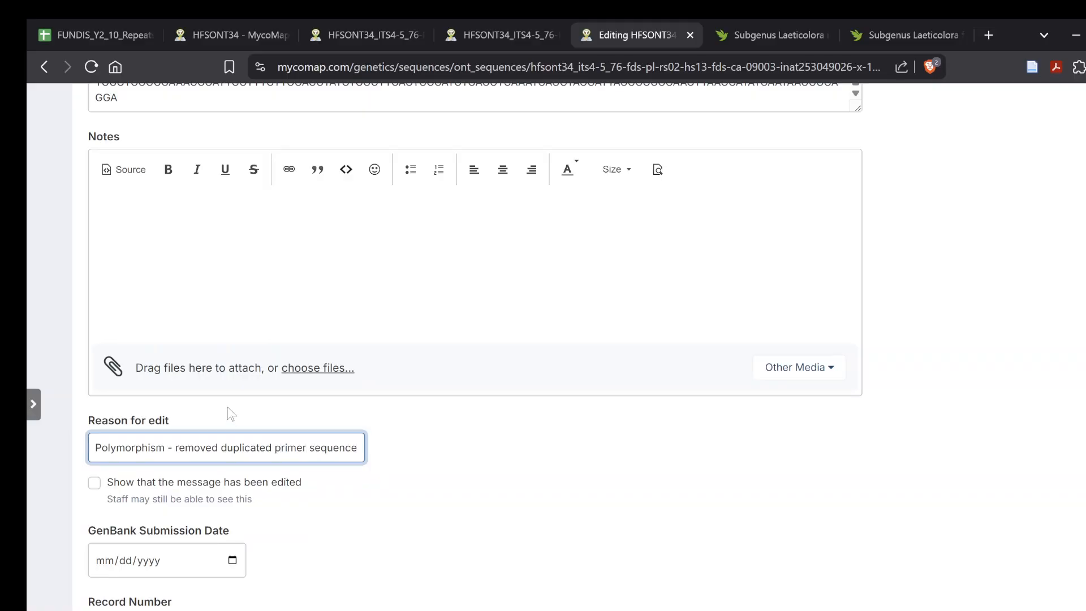
scroll(231, 414, "down", 7)
left_click(595, 527)
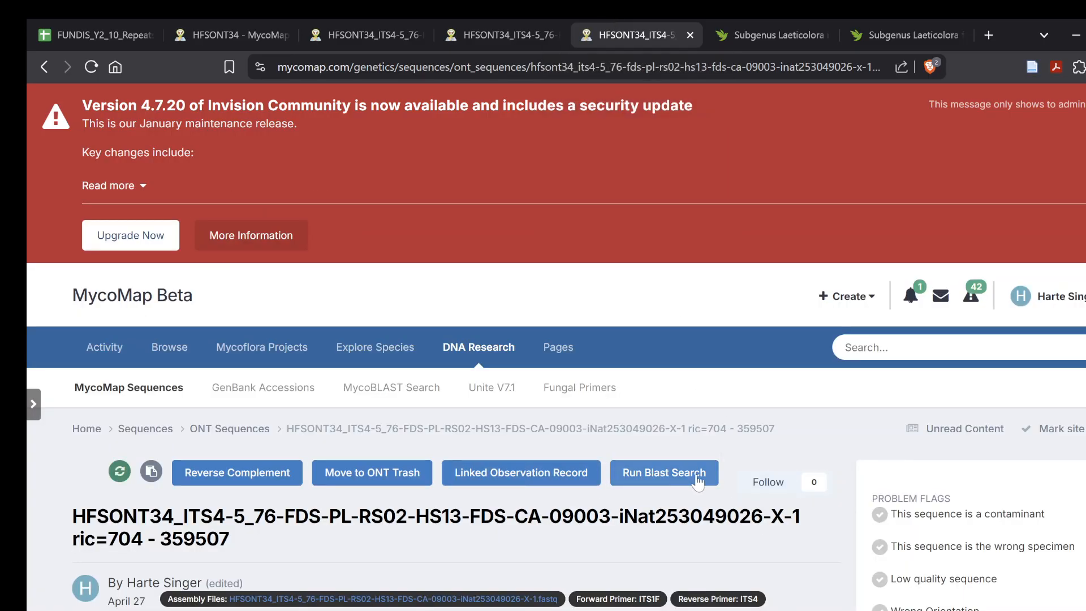
- Run a blastn search on the saved sequence with results limited to 100
left_click(698, 479)
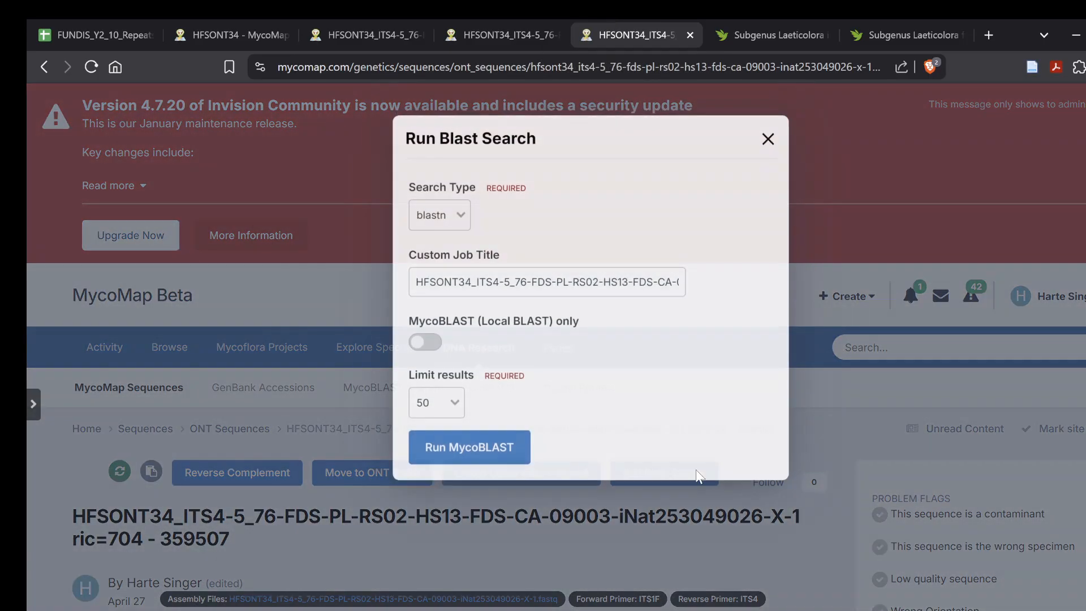
left_click(437, 405)
left_click(452, 450)
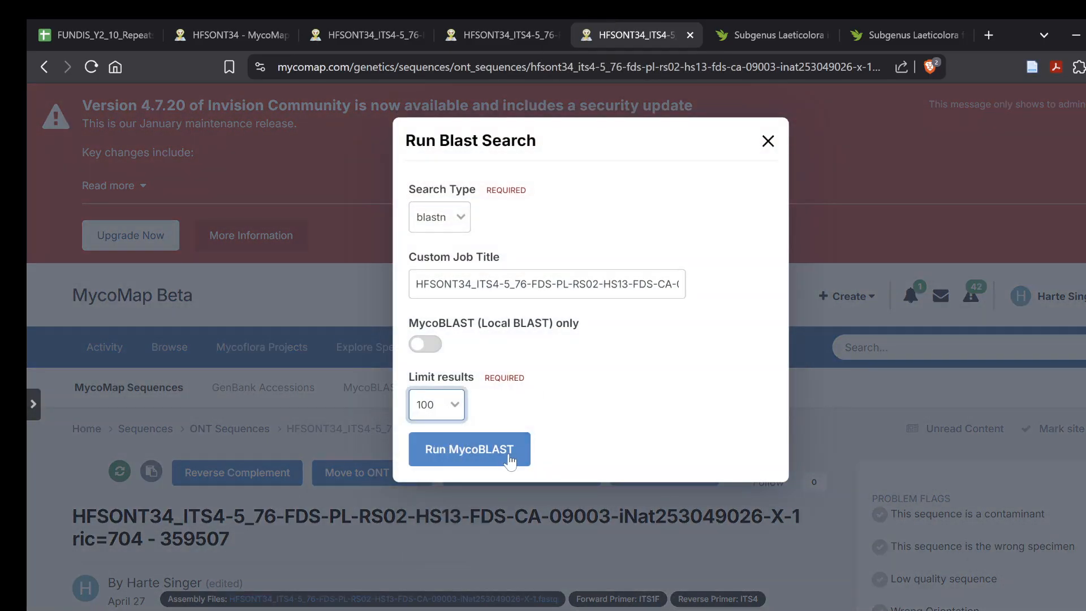
left_click(497, 455)
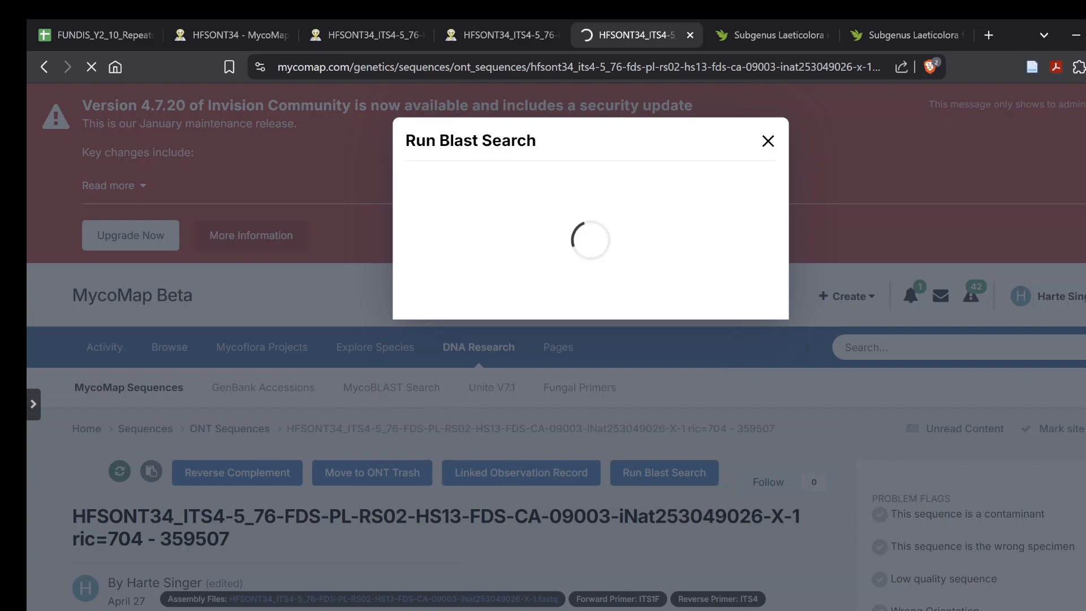
mouse_move(825, 610)
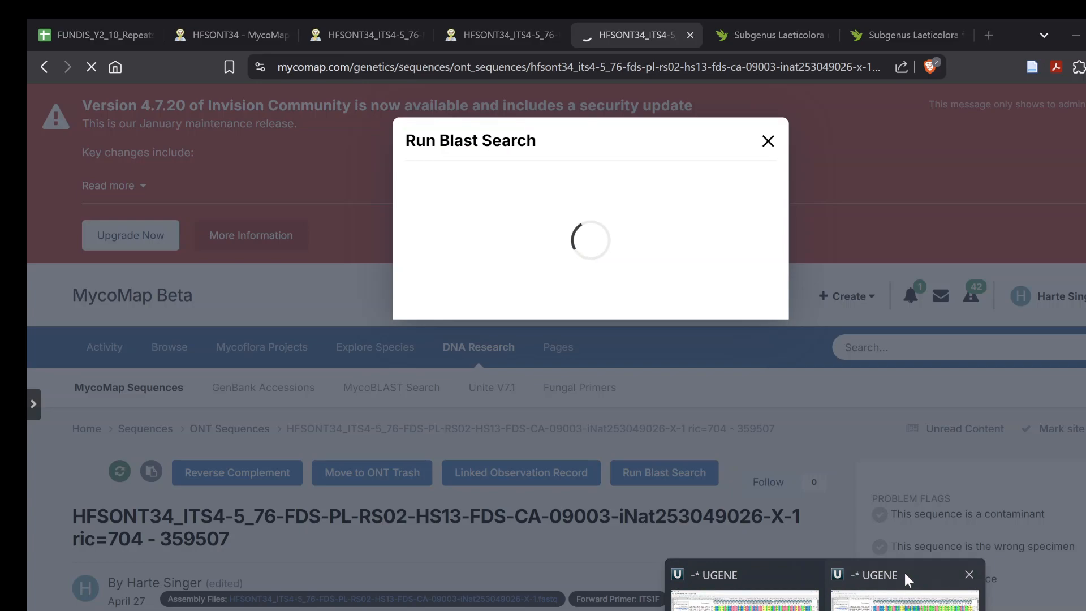